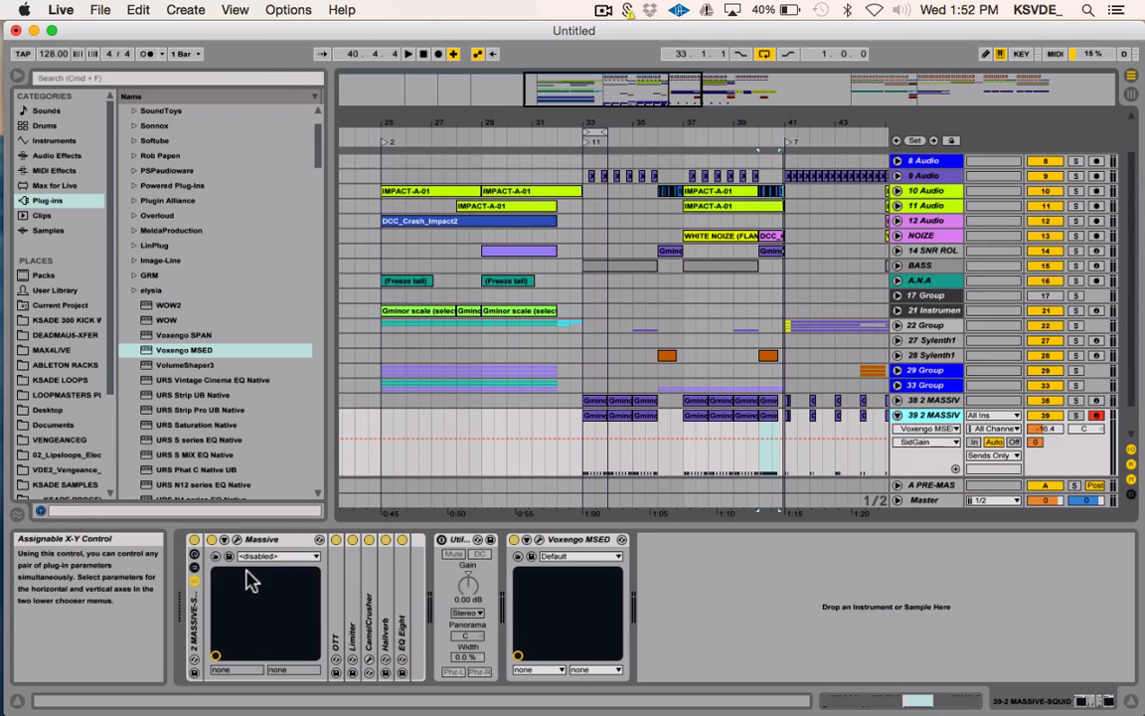
- Unfold the OTT, Limiter, CamelCrusher, Hallverb and EQ Eight devices after Massive to examine their settings
{"action": "double_click", "coordinate": [338, 617]}
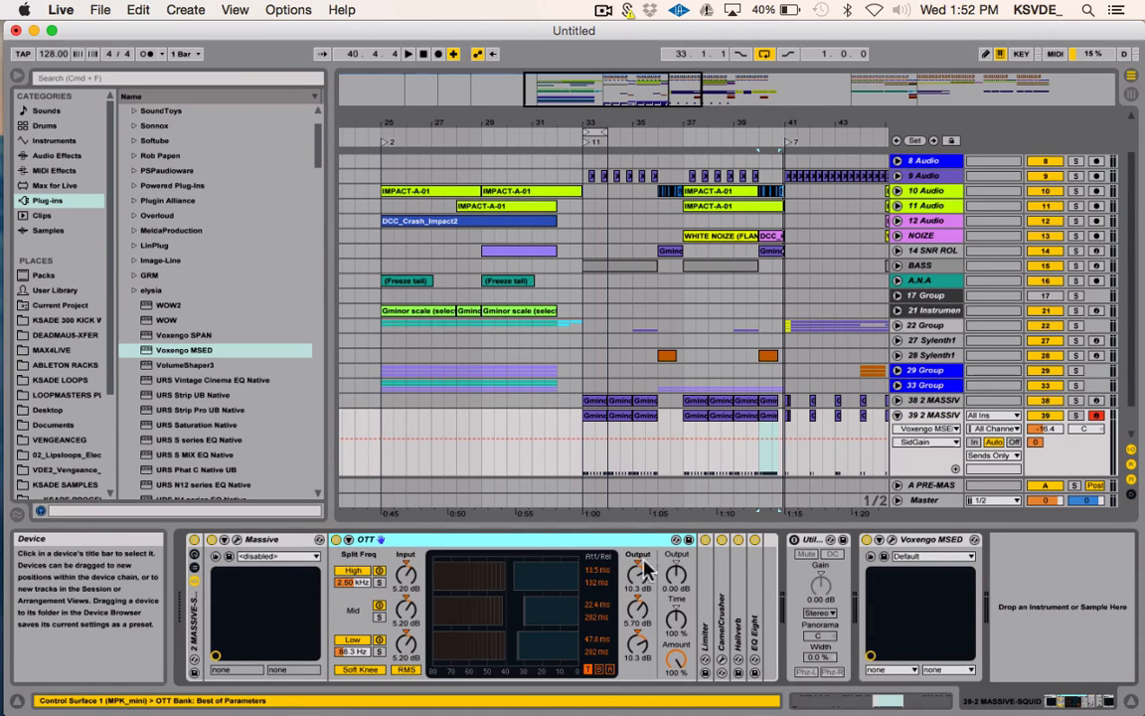
{"action": "double_click", "coordinate": [703, 582]}
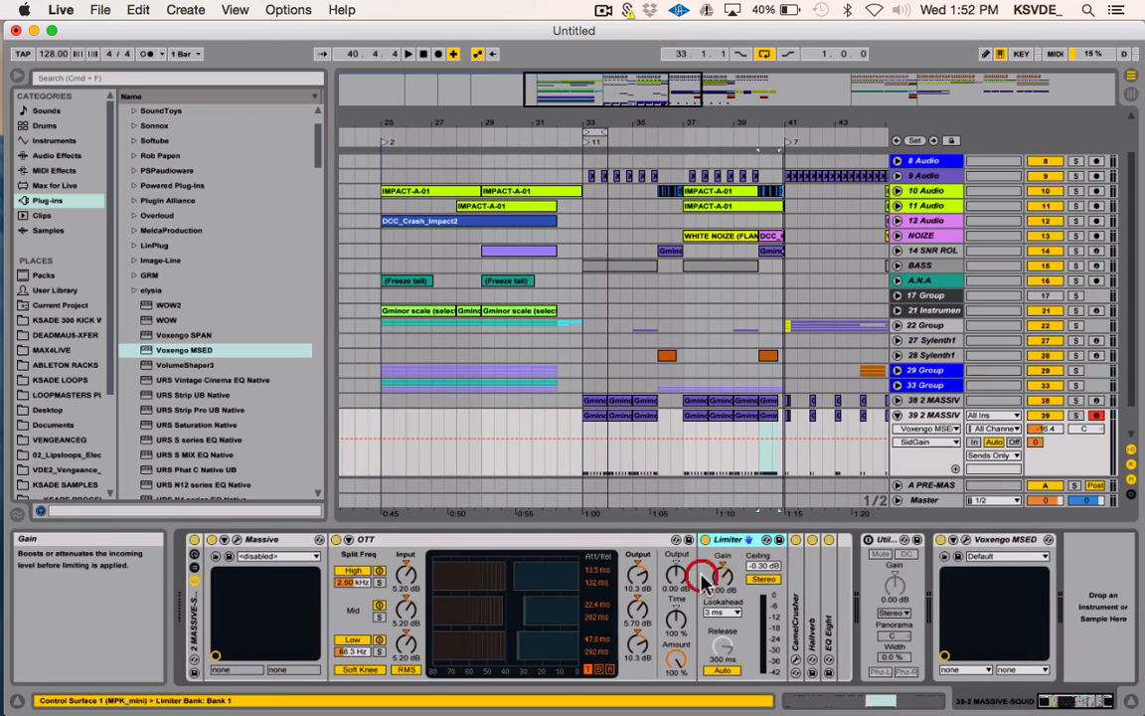
{"action": "double_click", "coordinate": [793, 601]}
{"action": "double_click", "coordinate": [805, 599]}
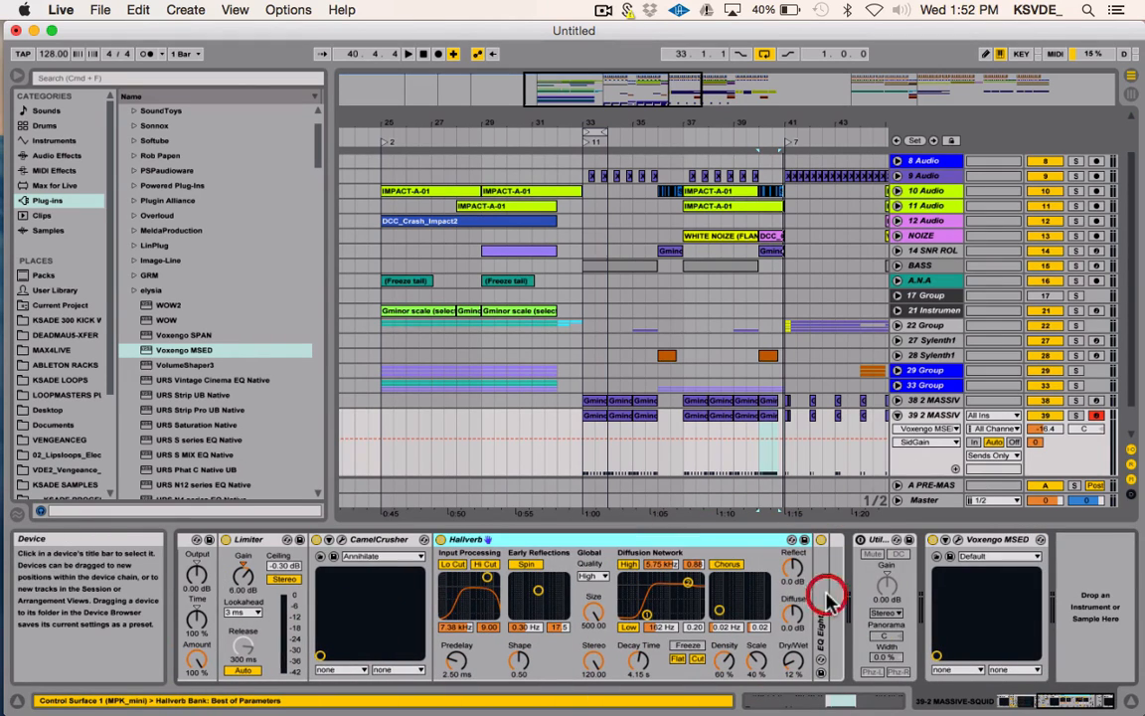
{"action": "double_click", "coordinate": [823, 572]}
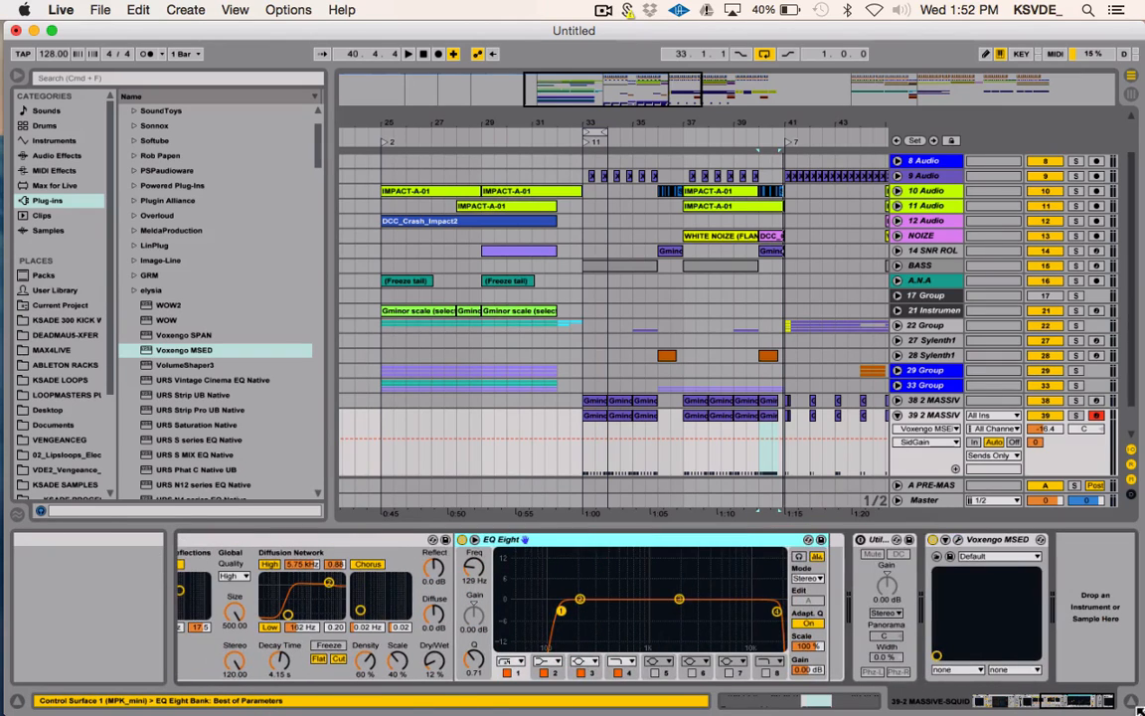
- Collapse the OTT, Limiter, CamelCrusher, Hallverb and EQ Eight devices in the Massive track's chain
{"action": "scroll", "coordinate": [727, 652], "scroll_direction": "left", "scroll_amount": 15}
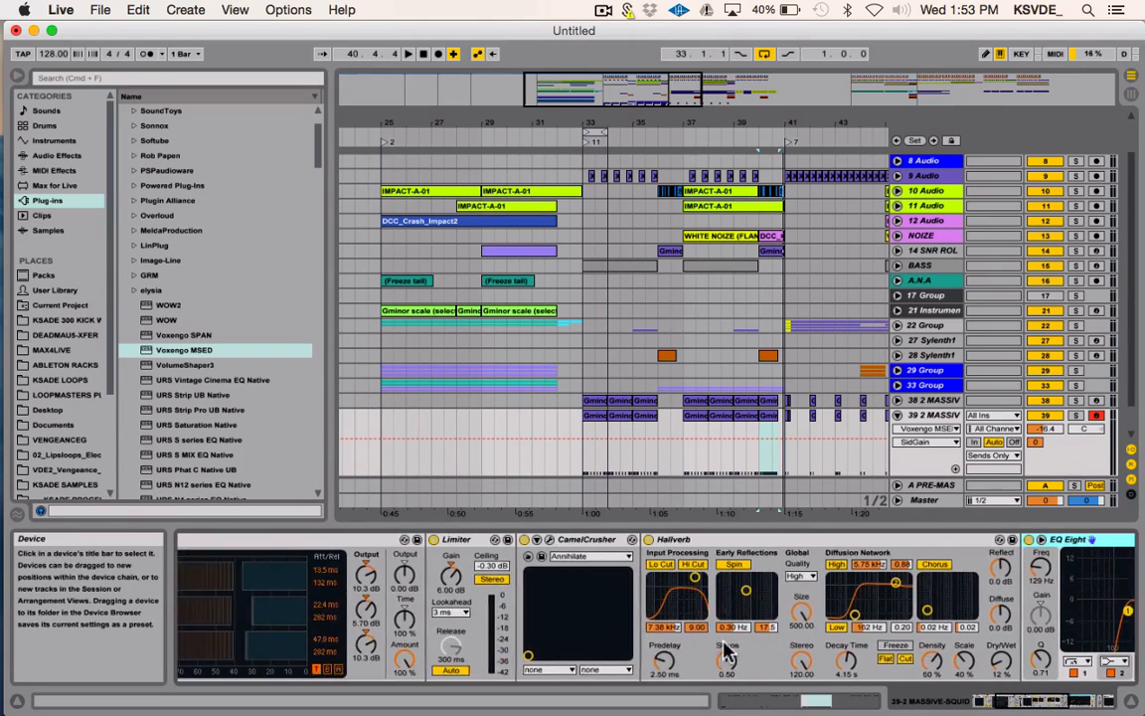
{"action": "left_click", "coordinate": [400, 542]}
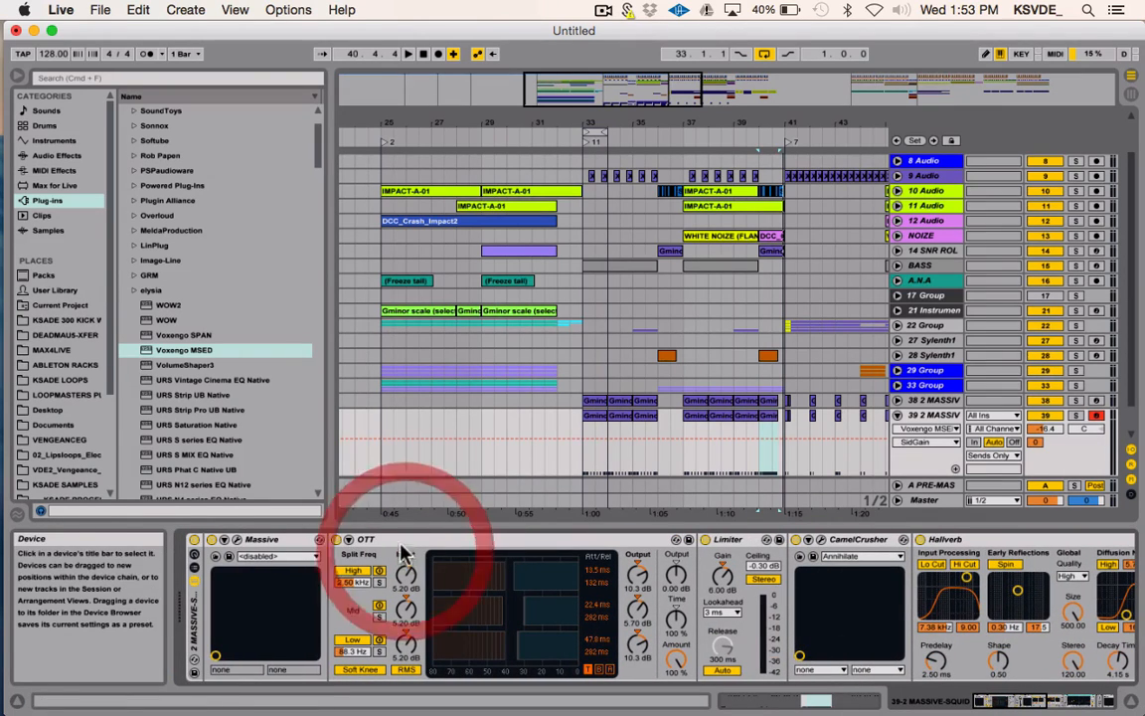
{"action": "double_click", "coordinate": [403, 541]}
{"action": "double_click", "coordinate": [384, 540]}
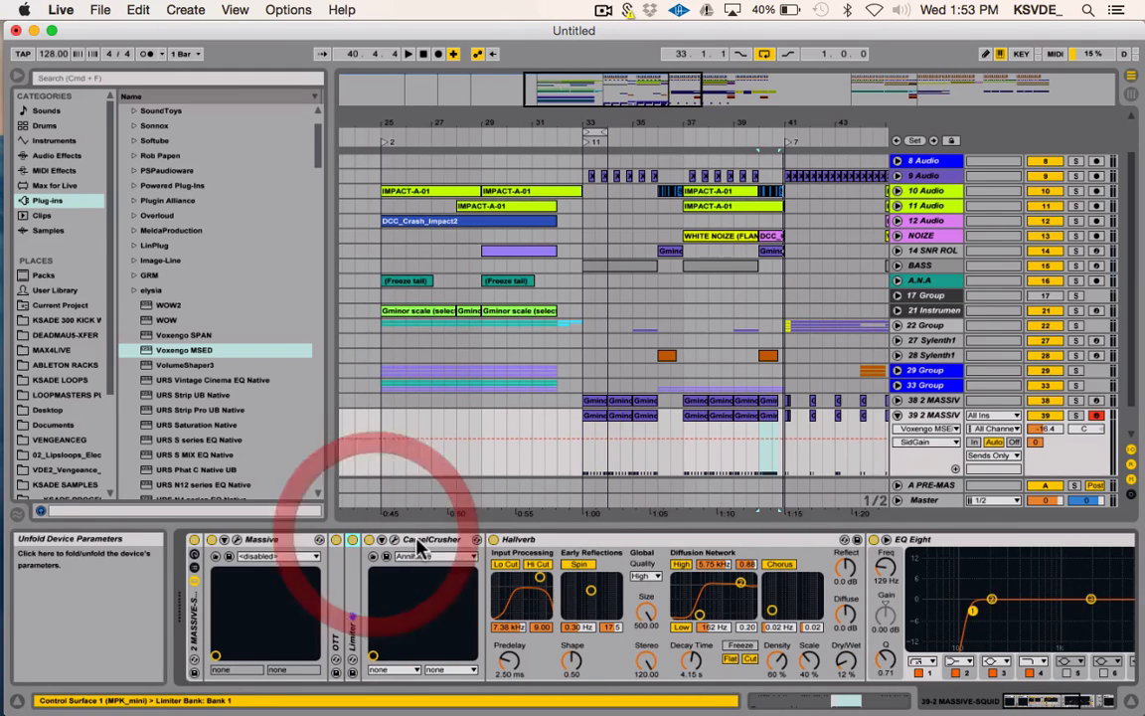
{"action": "double_click", "coordinate": [412, 542]}
{"action": "double_click", "coordinate": [424, 541]}
{"action": "double_click", "coordinate": [427, 541]}
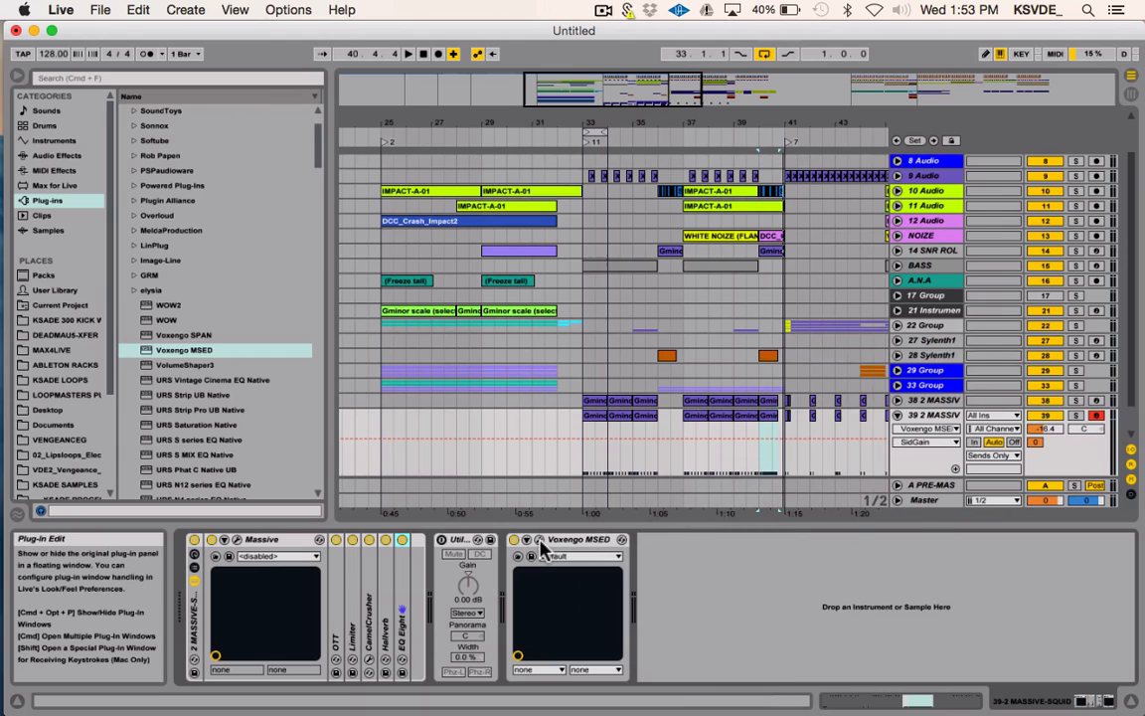
- Show the Voxengo MSED plug-in window to examine its mode and mid and side gain, and close it
{"action": "left_click", "coordinate": [537, 540]}
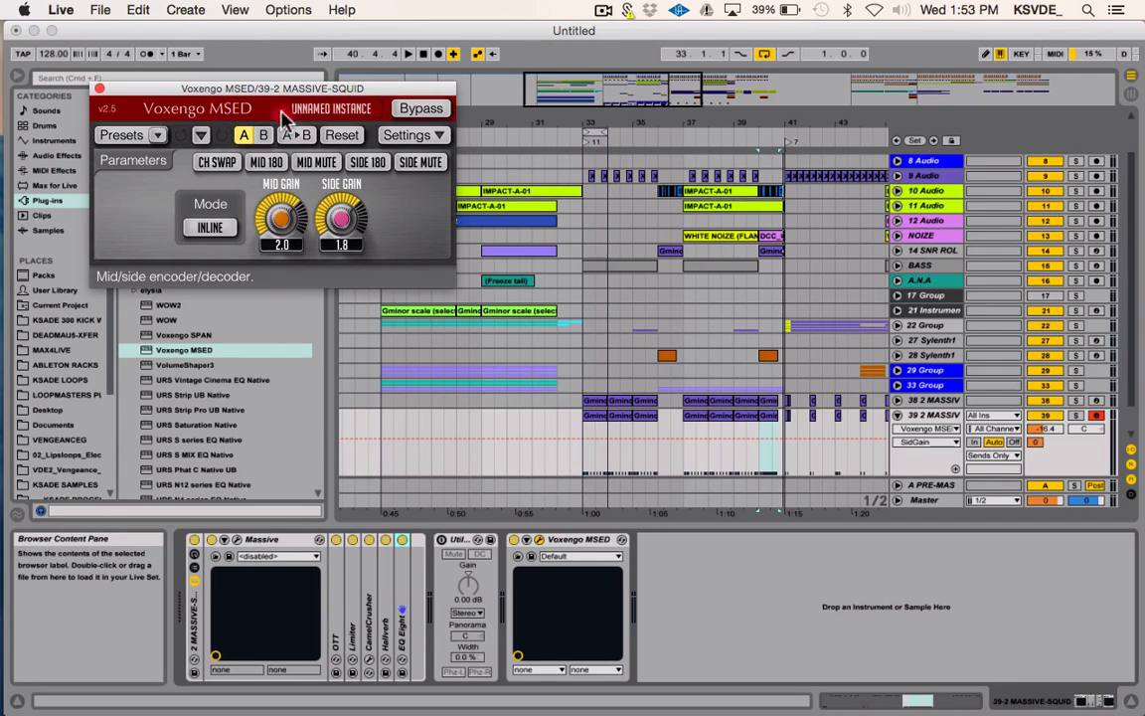
{"action": "left_click_drag", "start_coordinate": [231, 89], "coordinate": [323, 141]}
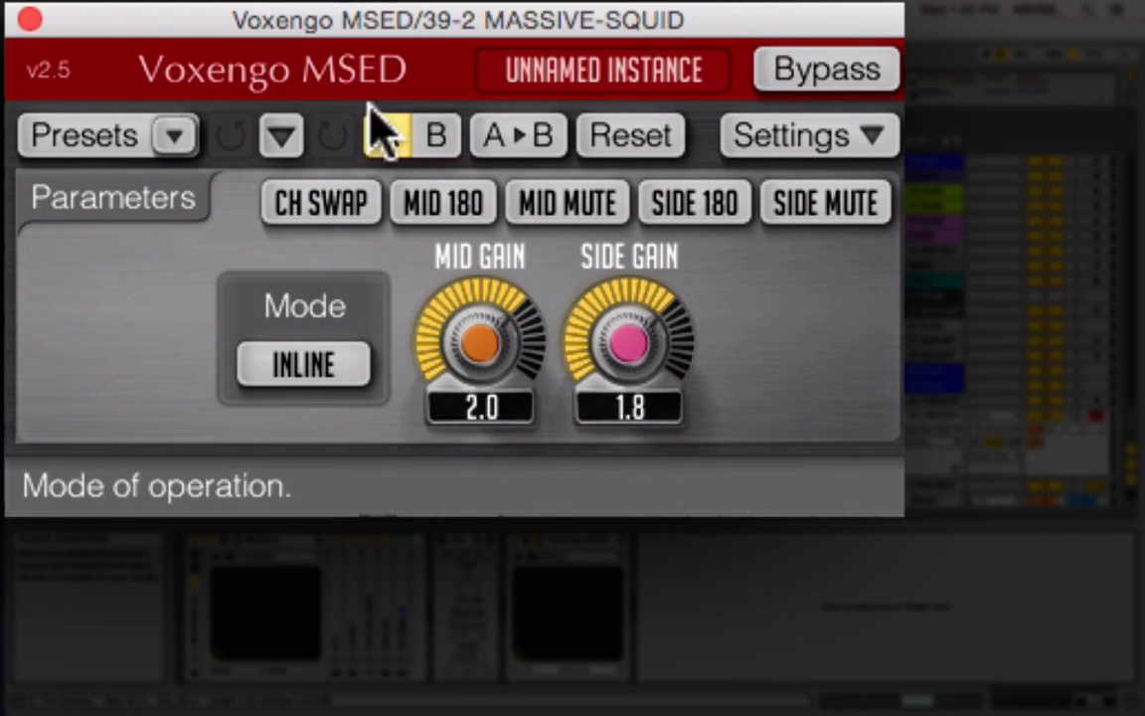
{"action": "left_click", "coordinate": [31, 21]}
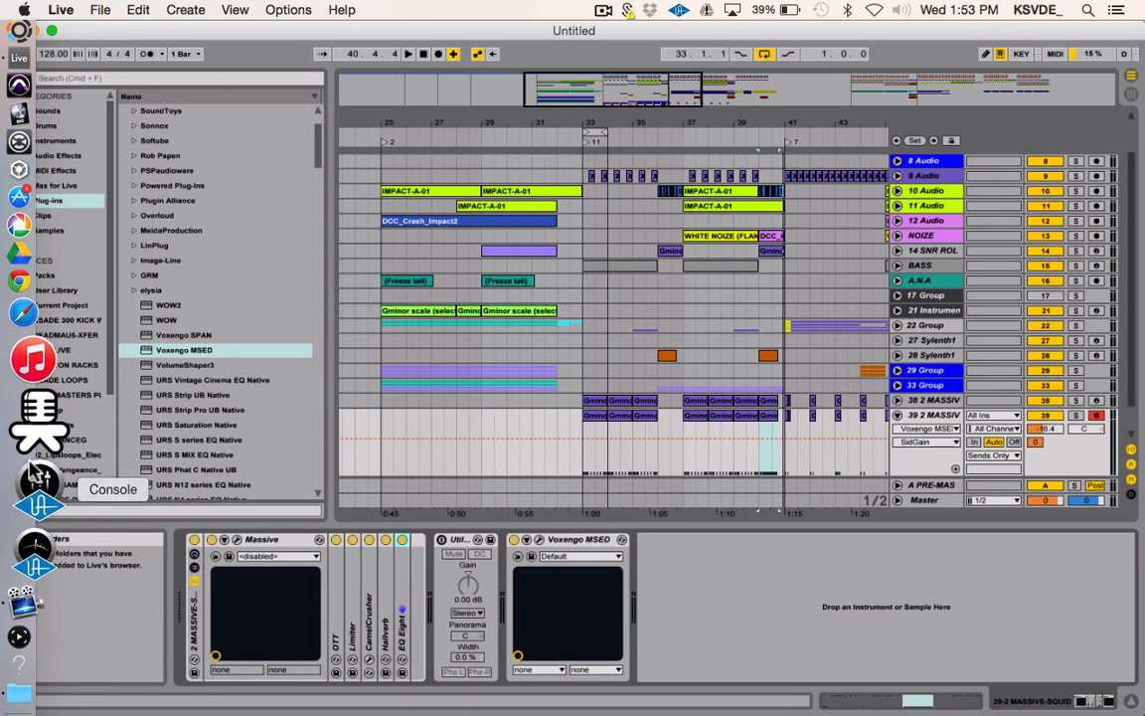
- Open the Console mixer and move its window lower, then return to Live and play the arrangement from bar 33
{"action": "left_click", "coordinate": [28, 475]}
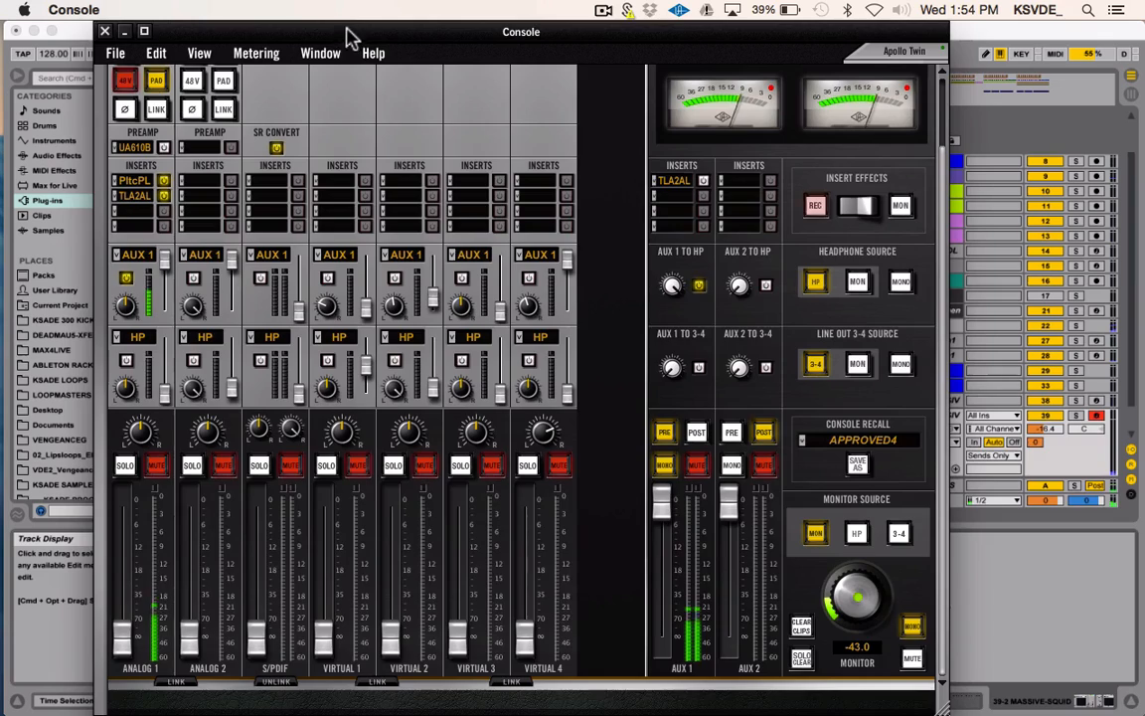
{"action": "left_click_drag", "start_coordinate": [345, 31], "coordinate": [518, 477]}
{"action": "left_click", "coordinate": [588, 375]}
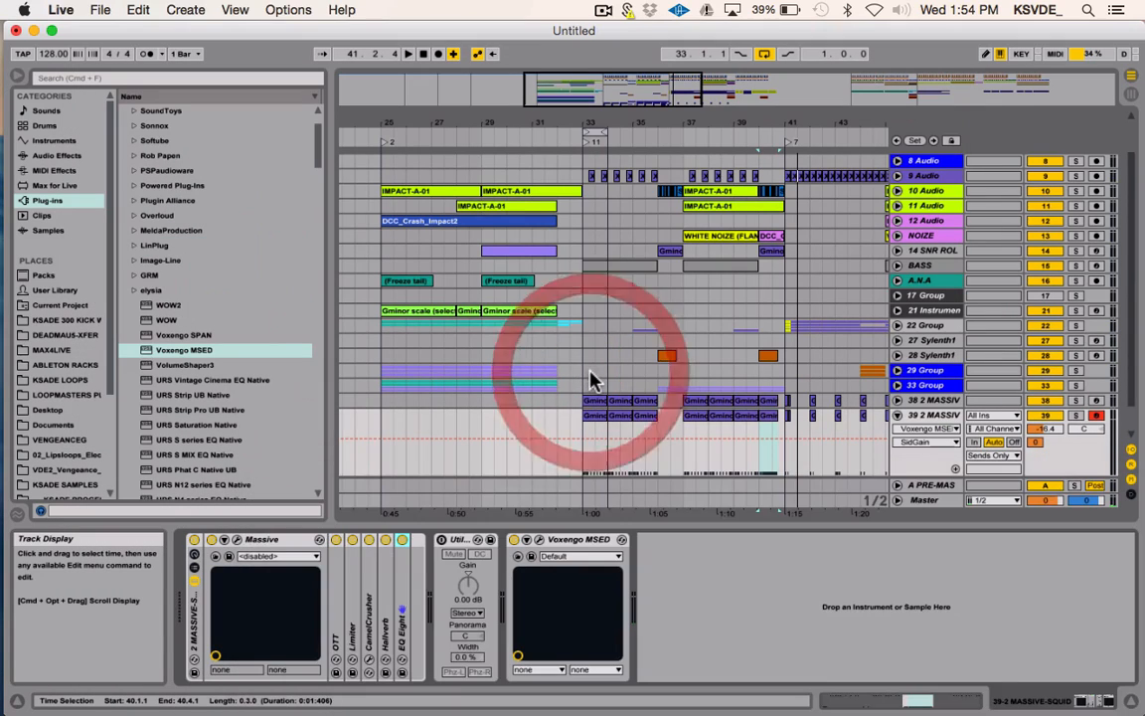
{"action": "left_click", "coordinate": [589, 378]}
{"action": "key", "text": "space"}
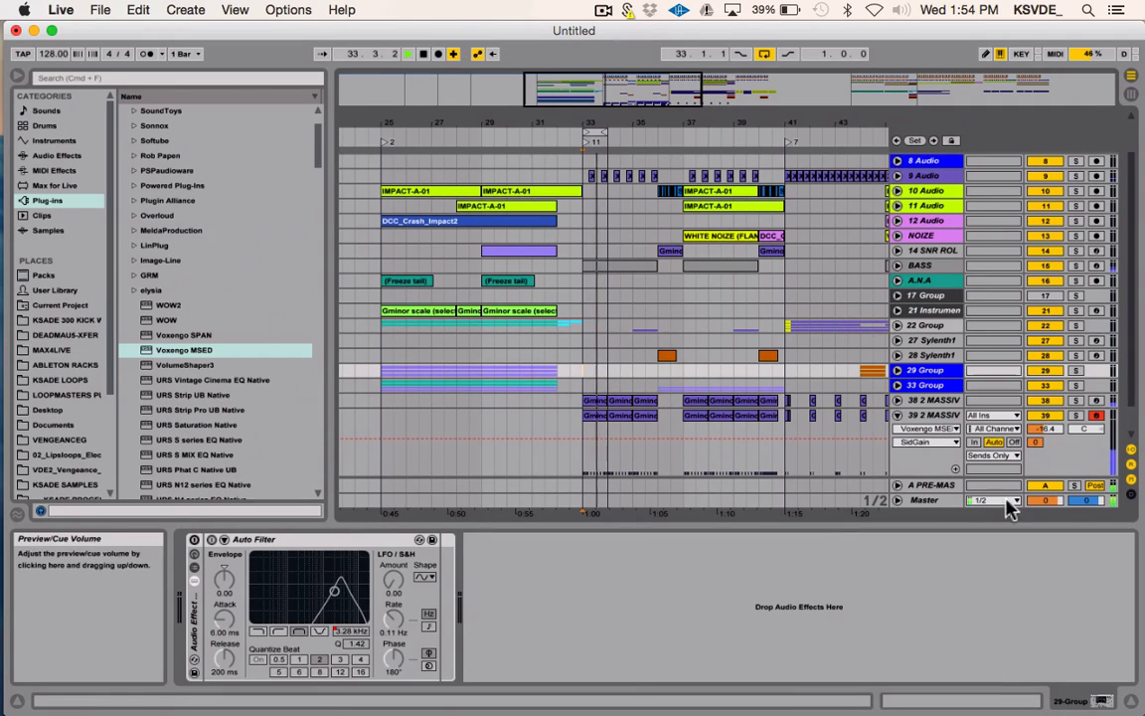
- Switch to the Console app and move its window up so the monitor controls are accessible
{"action": "key", "text": "super+Tab"}
{"action": "key", "text": "super+Tab"}
{"action": "key", "text": "super+Tab"}
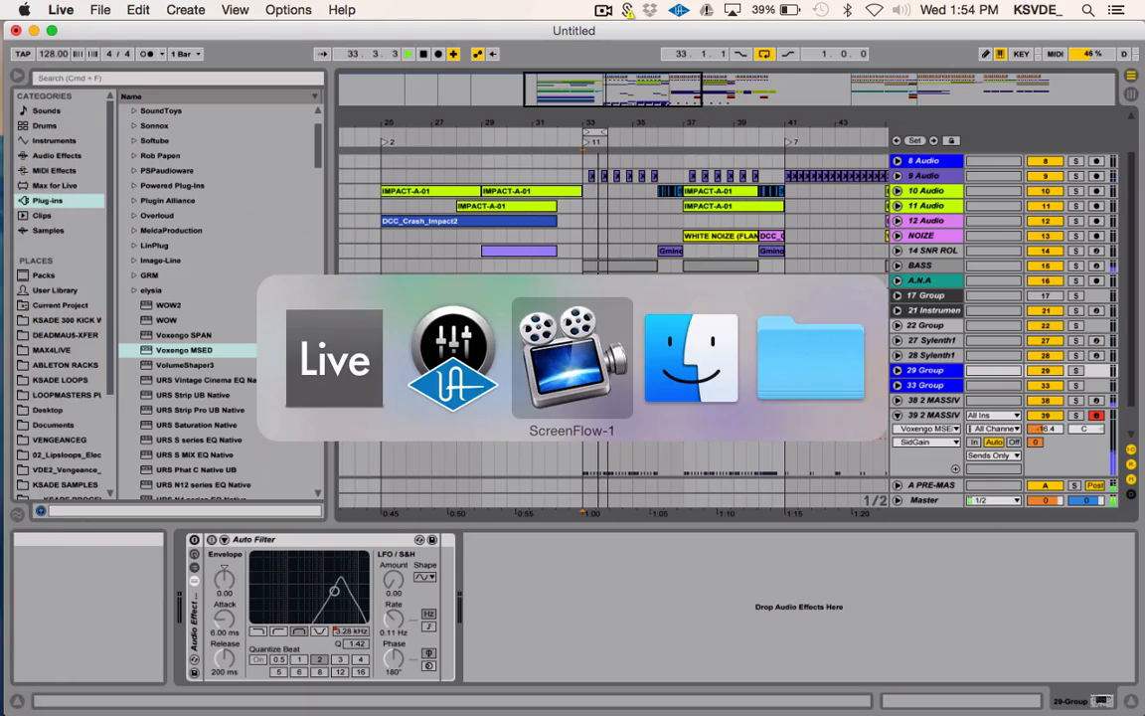
{"action": "key", "text": "super+Tab"}
{"action": "key", "text": "super+Tab"}
{"action": "key", "text": "super+Tab"}
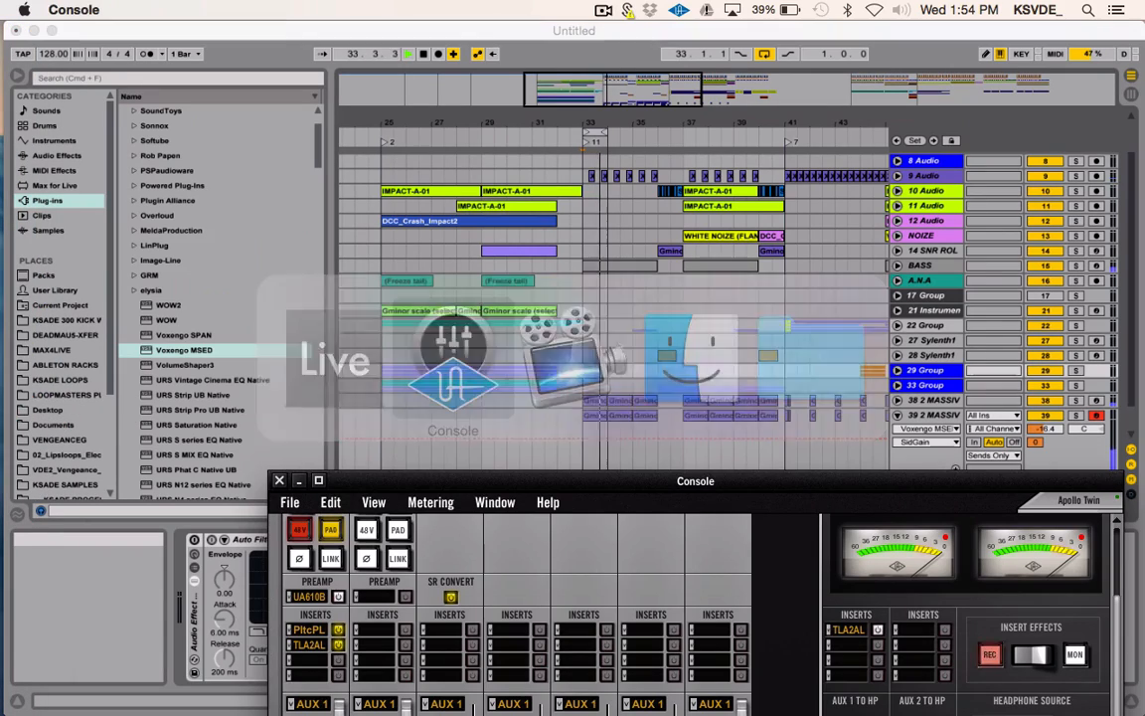
{"action": "left_click_drag", "start_coordinate": [649, 485], "coordinate": [564, 22]}
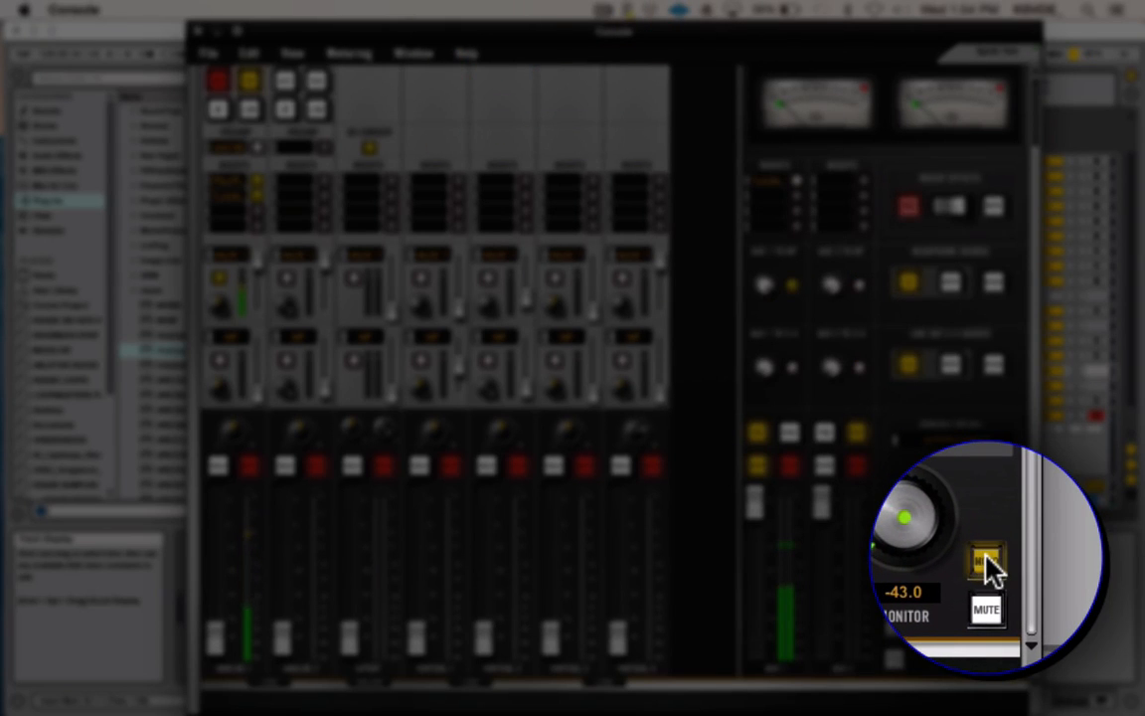
- Compare mono and stereo monitoring, leave the monitor's Mono switch off, and close the Console window
{"action": "left_click", "coordinate": [986, 563]}
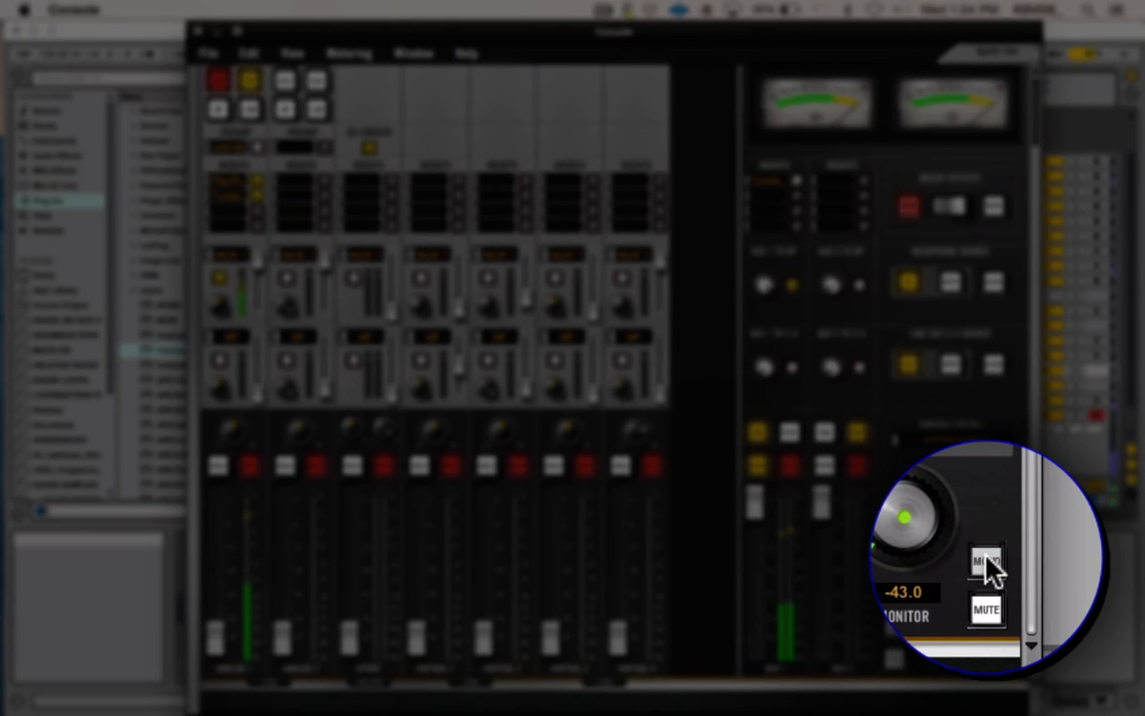
{"action": "left_click", "coordinate": [987, 562]}
{"action": "left_click", "coordinate": [987, 563]}
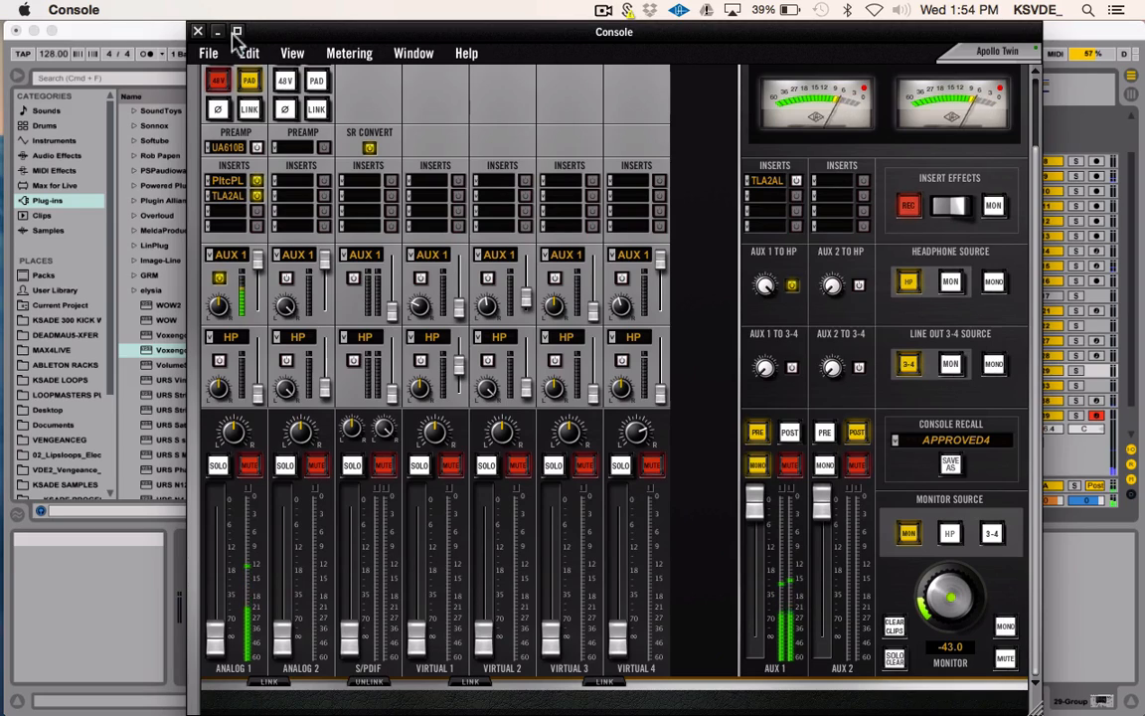
{"action": "left_click", "coordinate": [198, 30]}
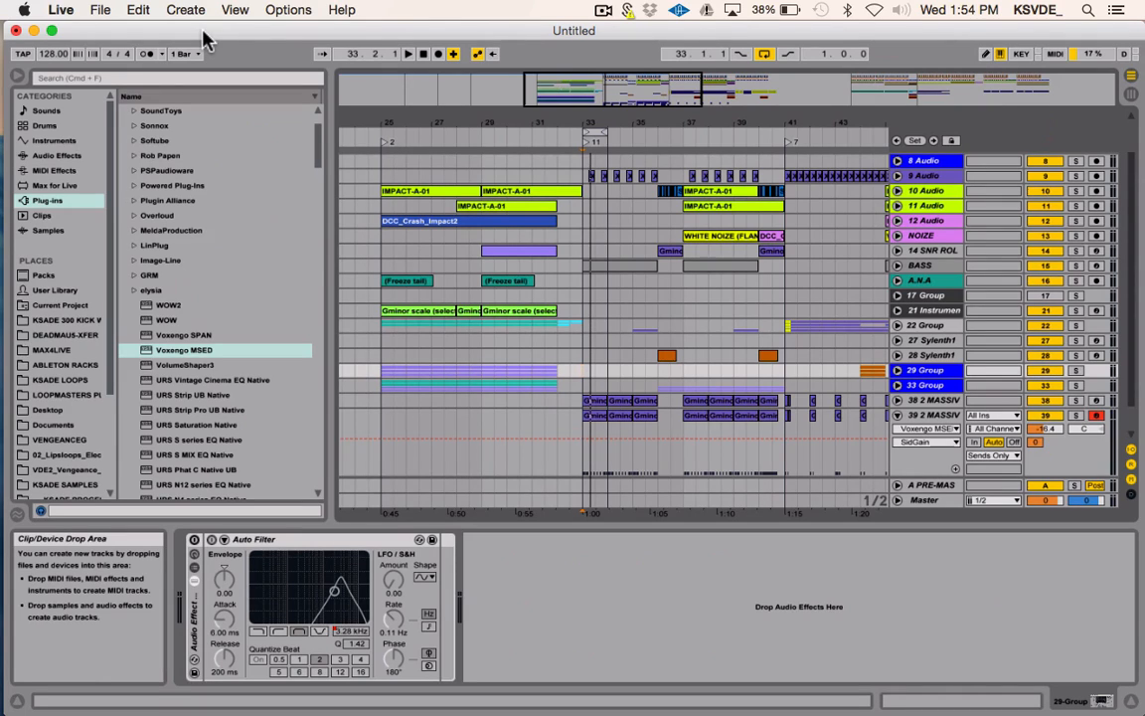
- Examine the Massive synth on track 39, close its window, and view the notes of the track's clip at bar 33
{"action": "left_click", "coordinate": [930, 415]}
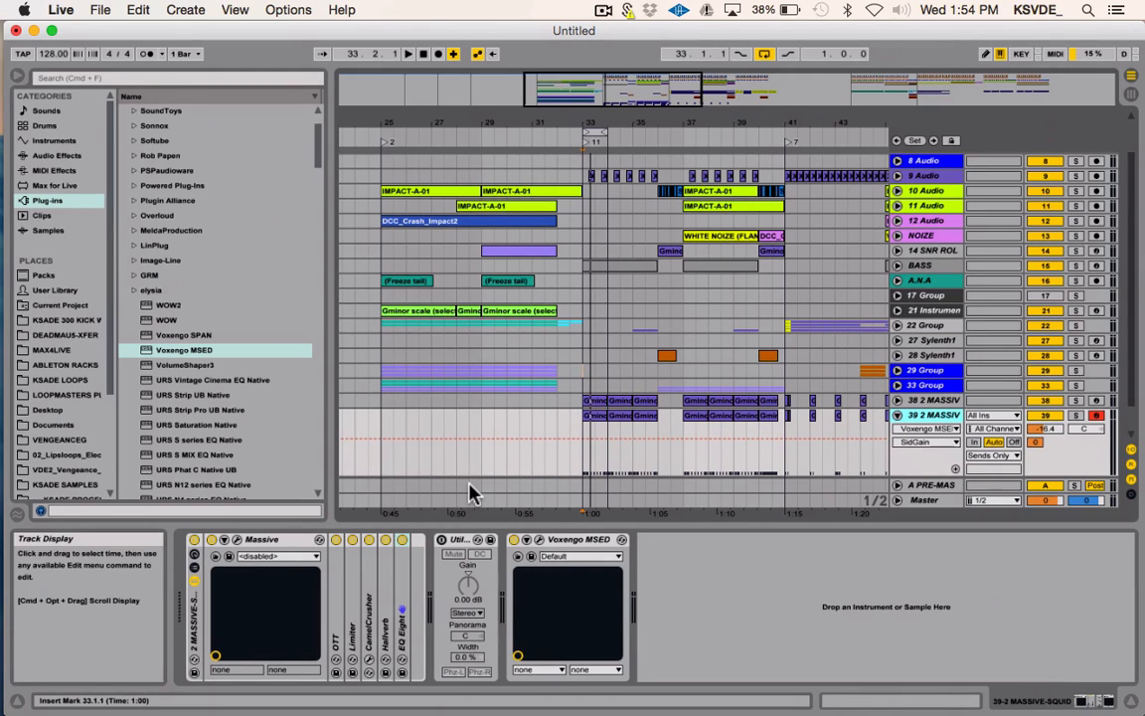
{"action": "left_click", "coordinate": [227, 551]}
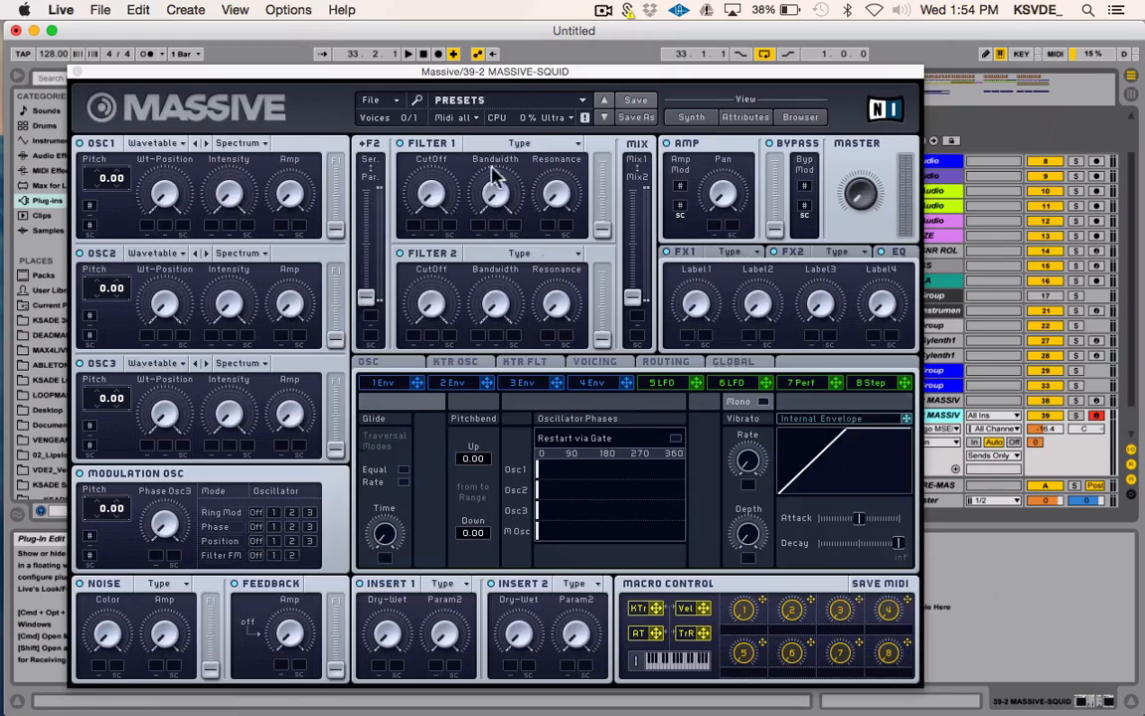
{"action": "left_click_drag", "start_coordinate": [555, 31], "coordinate": [593, 63]}
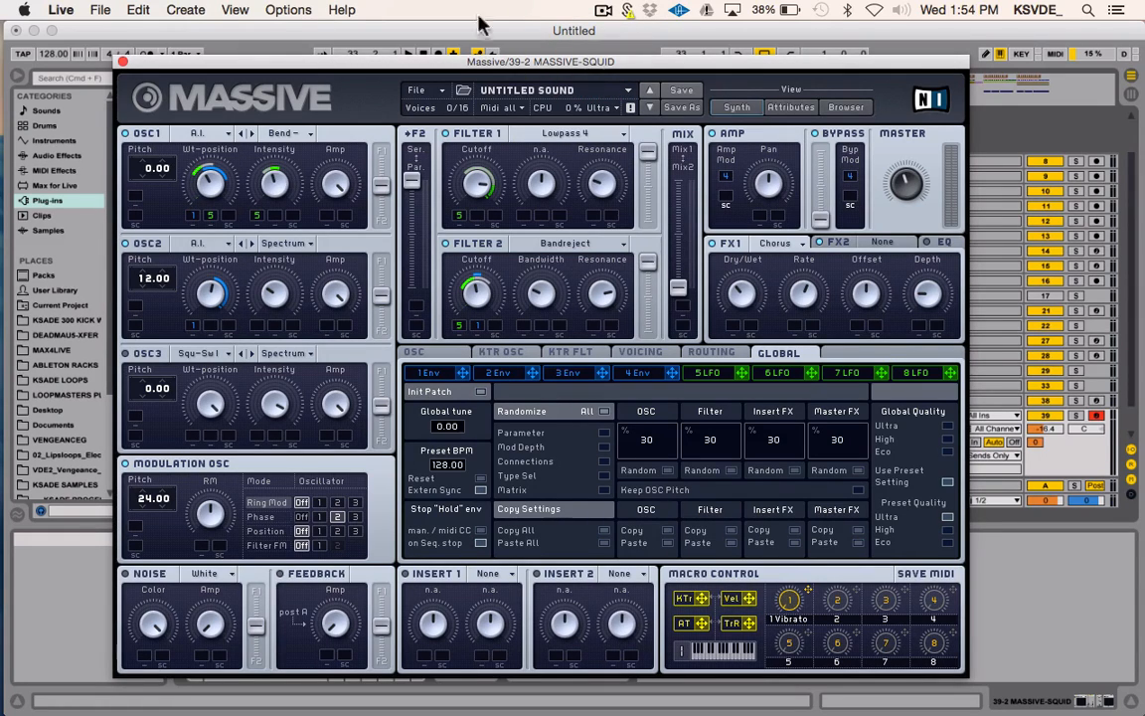
{"action": "left_click", "coordinate": [121, 63]}
{"action": "double_click", "coordinate": [593, 421]}
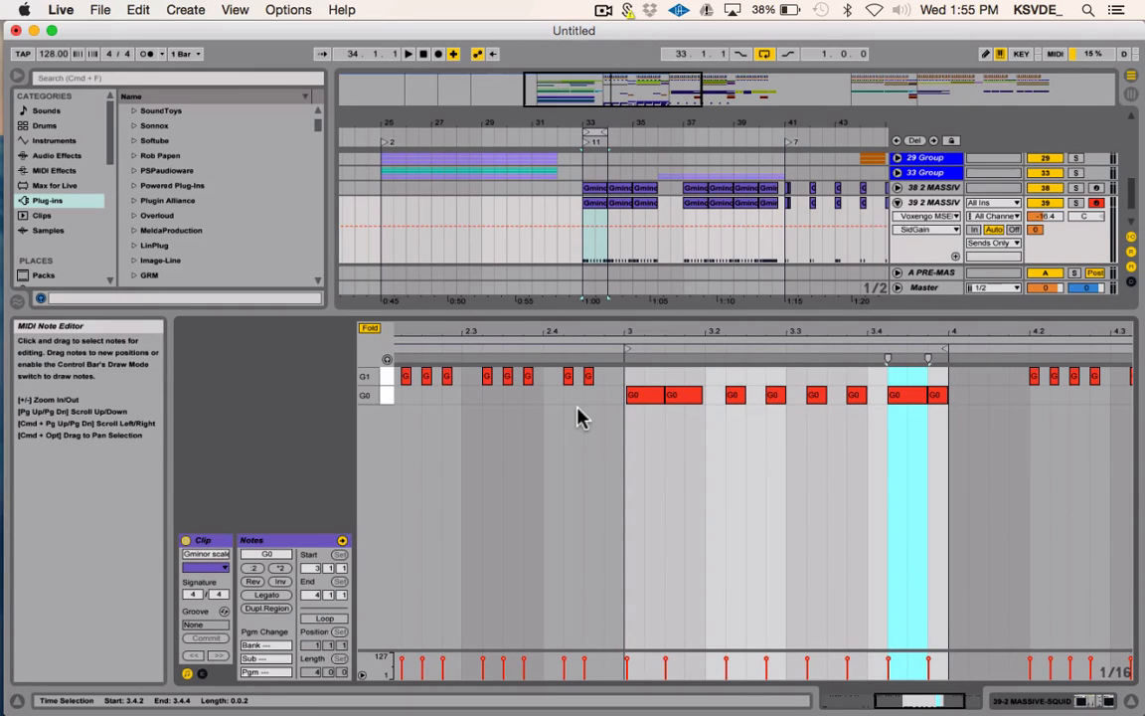
{"action": "key", "text": "super+Tab"}
{"action": "key", "text": "super+Tab"}
{"action": "key", "text": "super+Tab"}
{"action": "key", "text": "super+Tab"}
{"action": "key", "text": "super+Tab"}
{"action": "key", "text": "super+Tab"}
{"action": "key", "text": "super+Tab"}
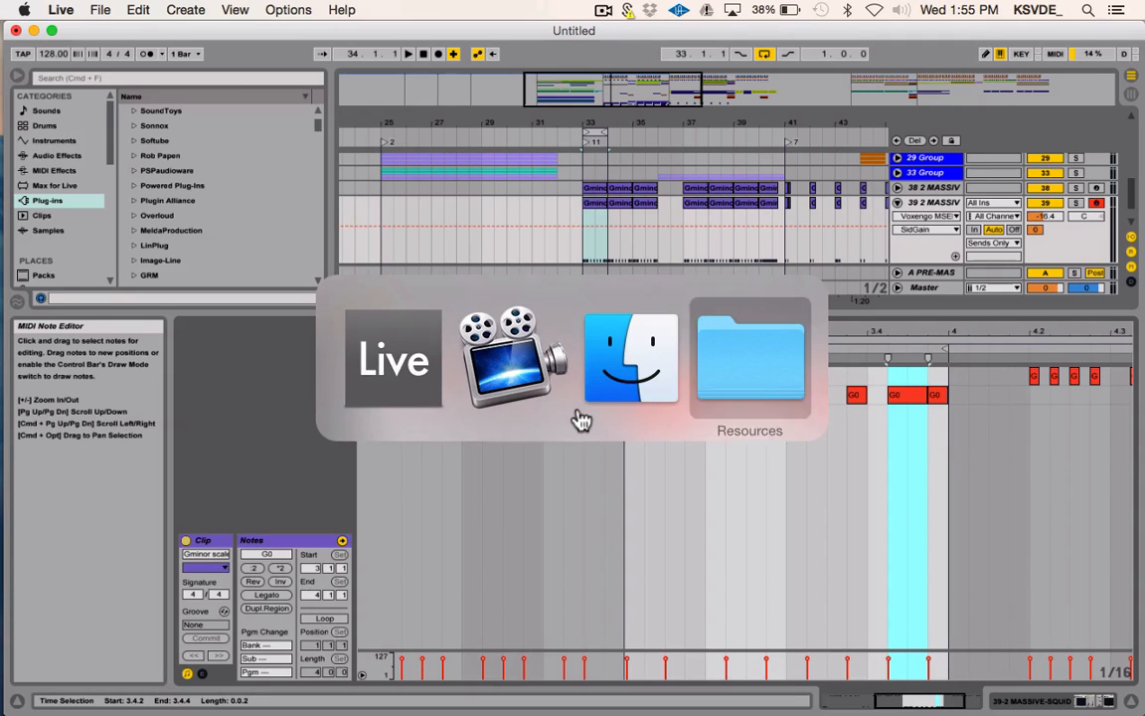
{"action": "key", "text": "super+Tab"}
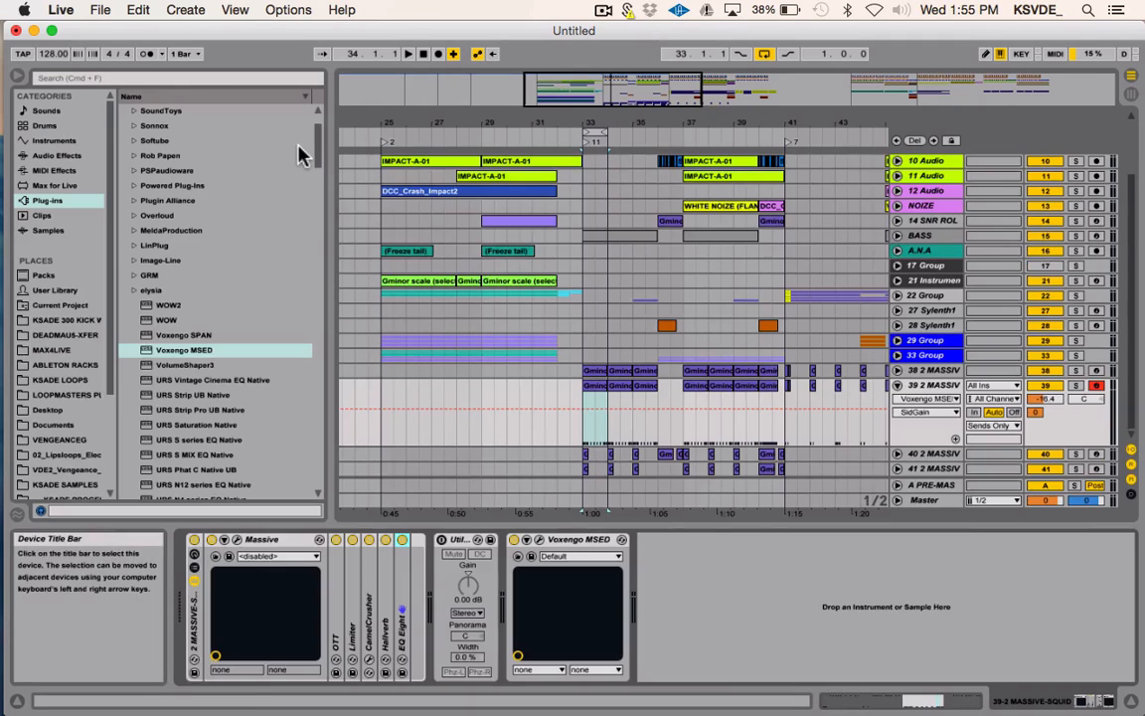
- Reopen Massive on track 39 and save its sound as ELCTRNRGKJDGI.nmsv in the newer ksade folder inside KSADE SIM
{"action": "left_click", "coordinate": [230, 556]}
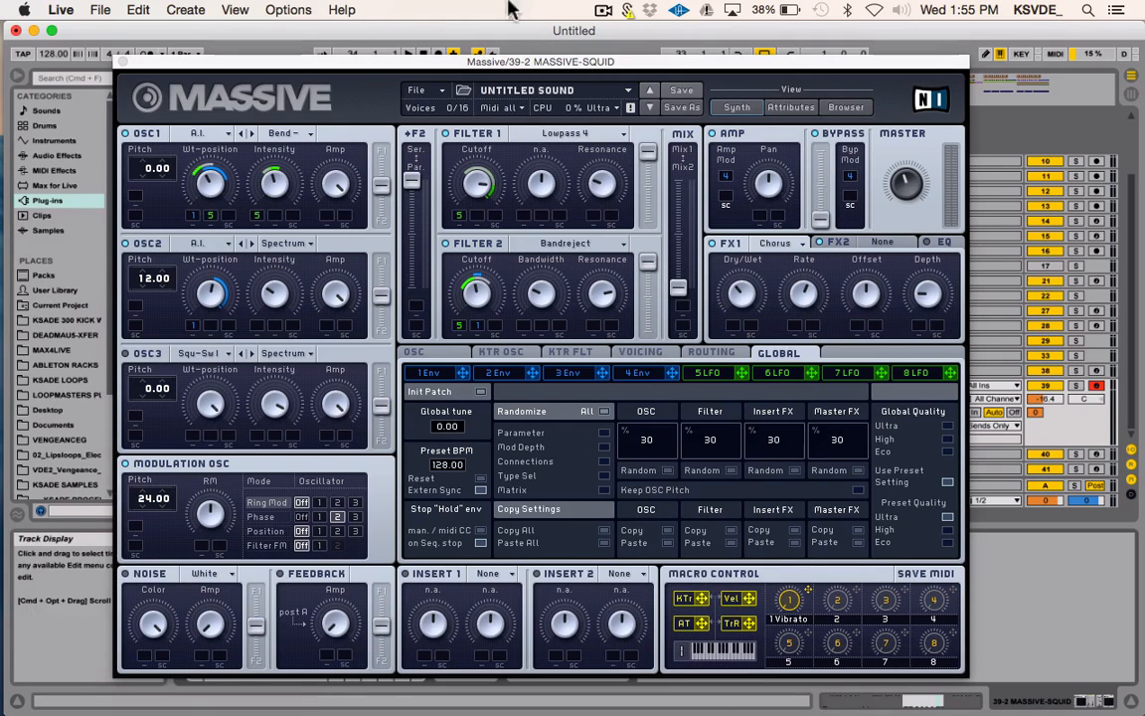
{"action": "left_click", "coordinate": [414, 90]}
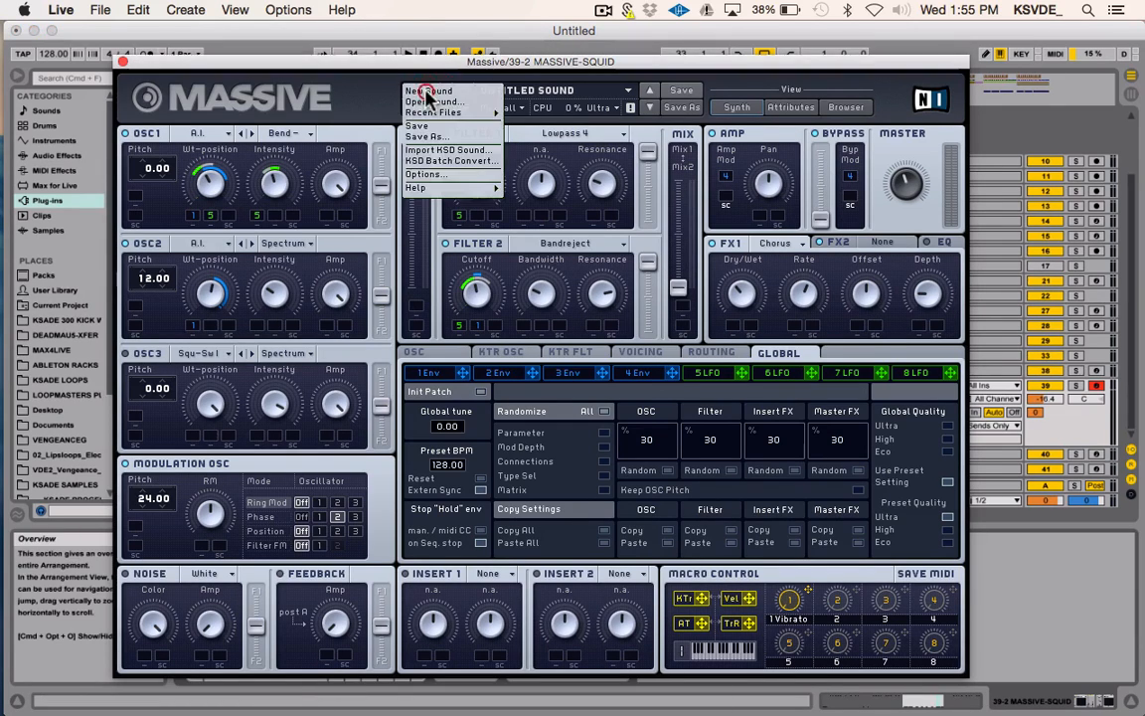
{"action": "left_click", "coordinate": [341, 96]}
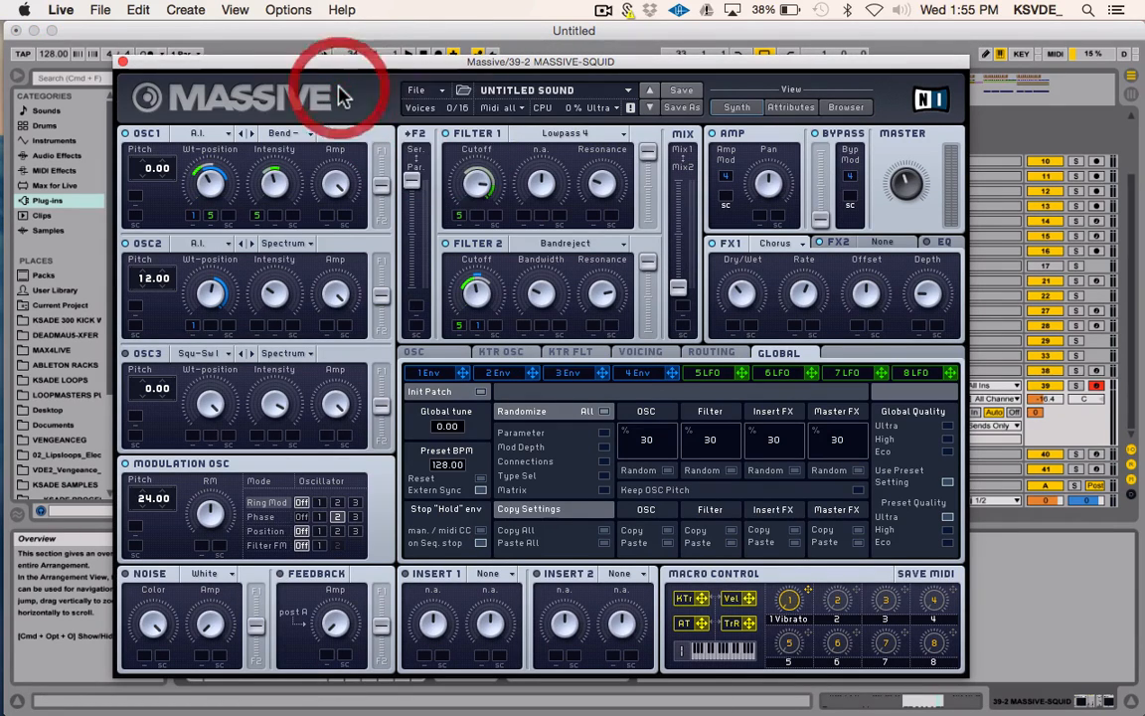
{"action": "left_click", "coordinate": [681, 104]}
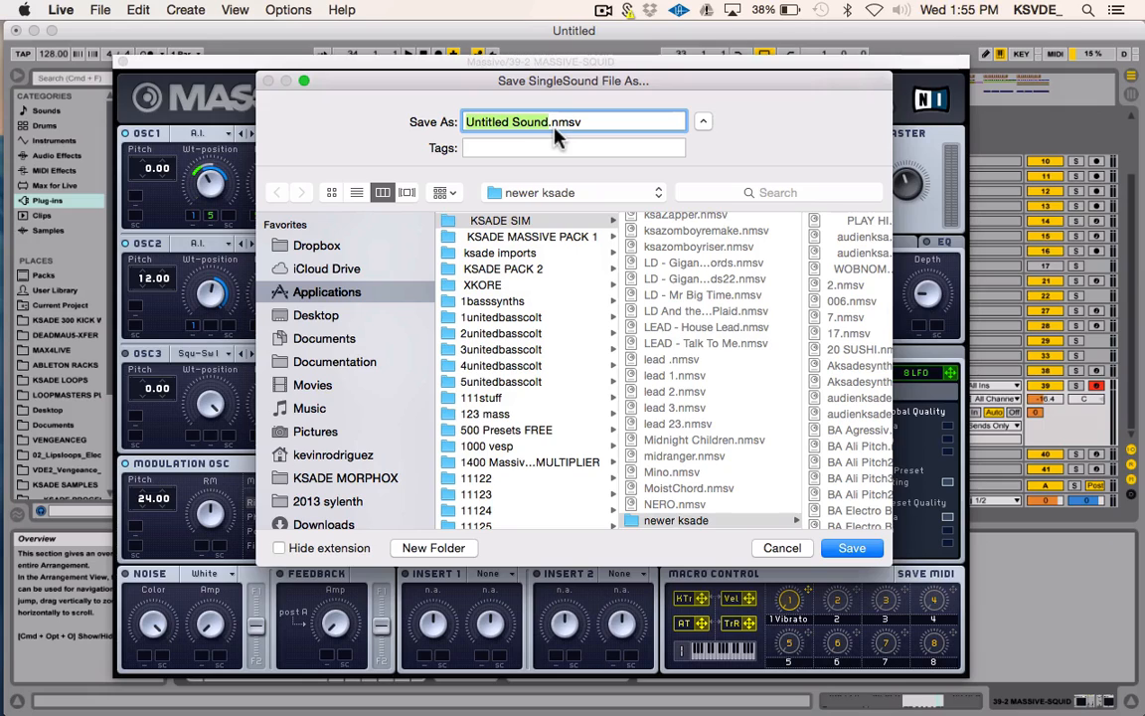
{"action": "type", "text": "ELC"}
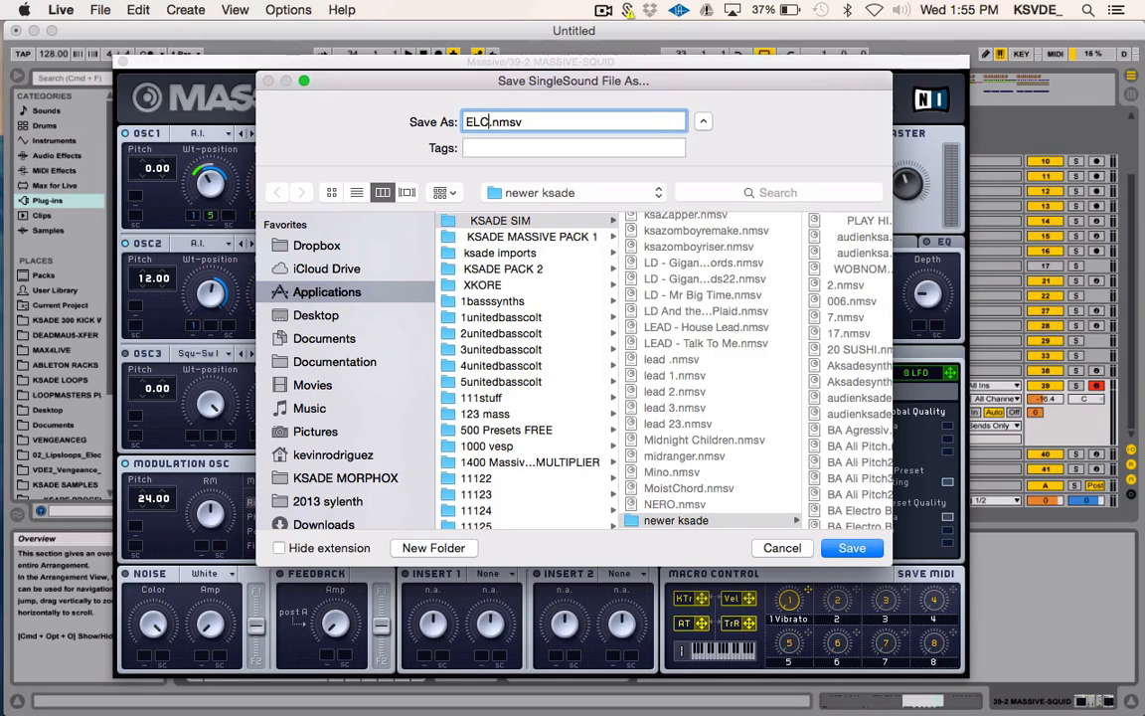
{"action": "type", "text": "TRNRGKJDGI"}
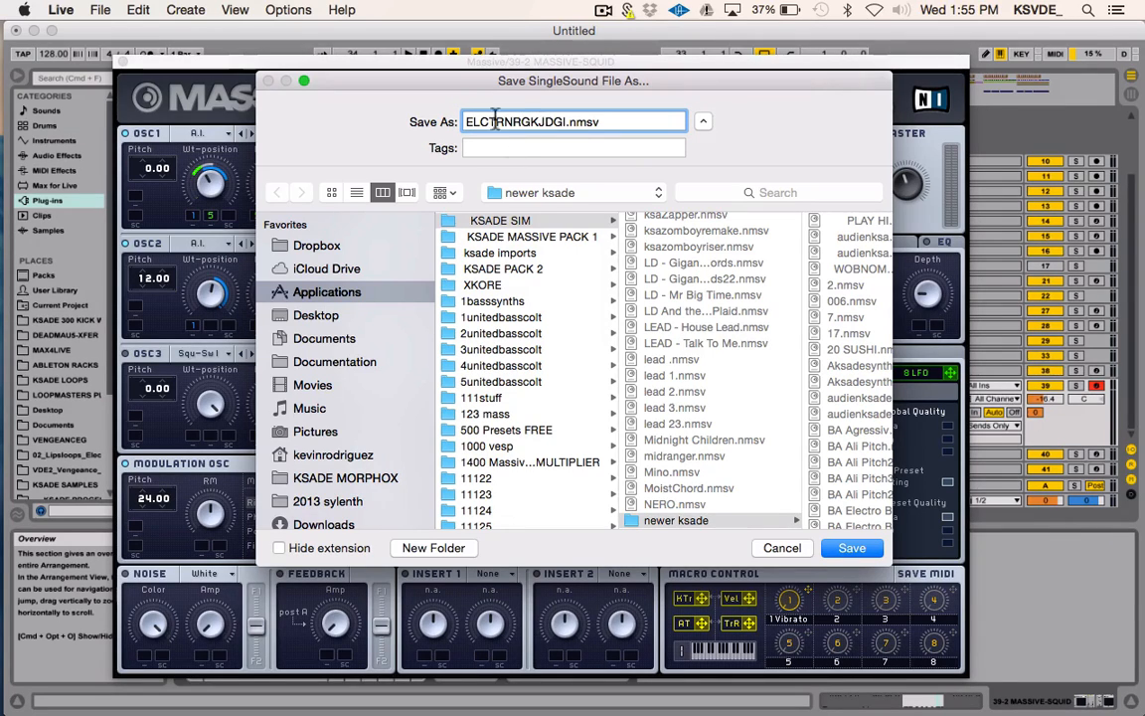
{"action": "left_click", "coordinate": [518, 223]}
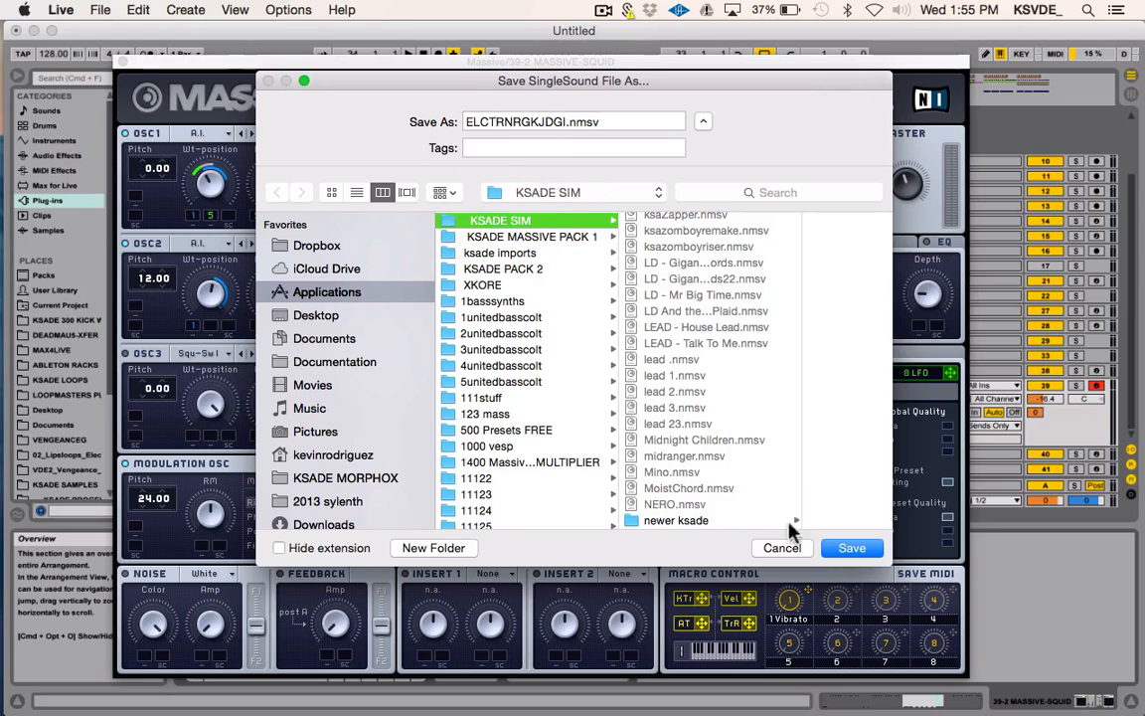
{"action": "scroll", "coordinate": [721, 467], "scroll_direction": "down", "scroll_amount": 3}
{"action": "left_click", "coordinate": [677, 471]}
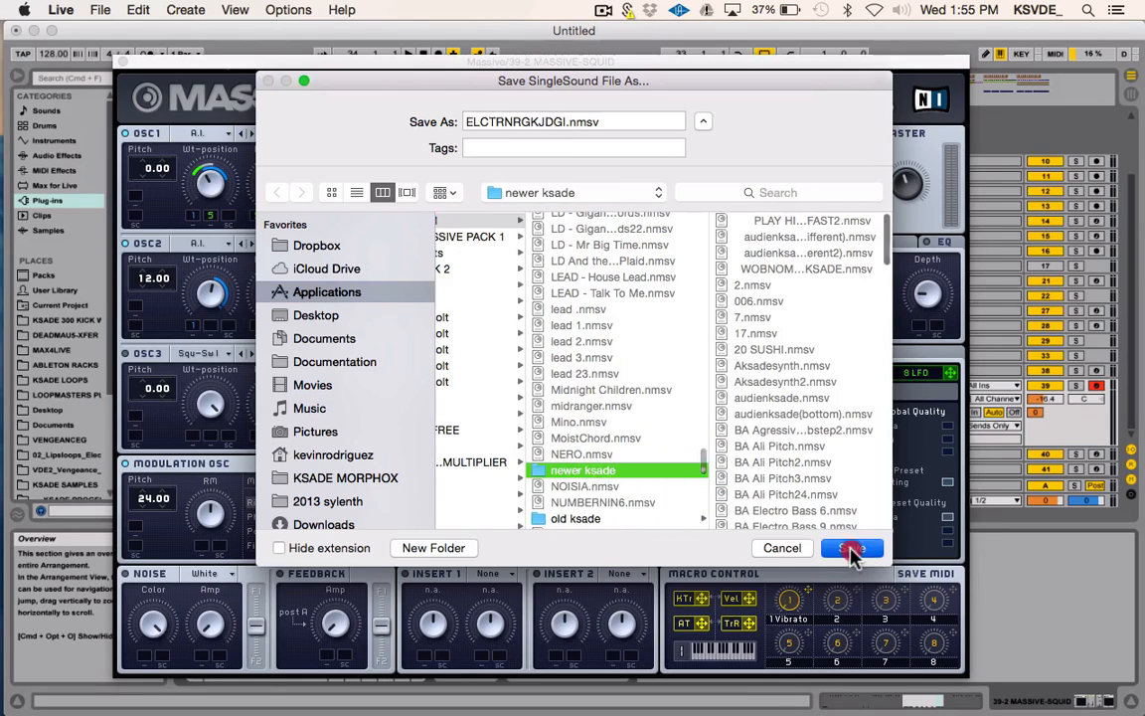
{"action": "left_click", "coordinate": [851, 548]}
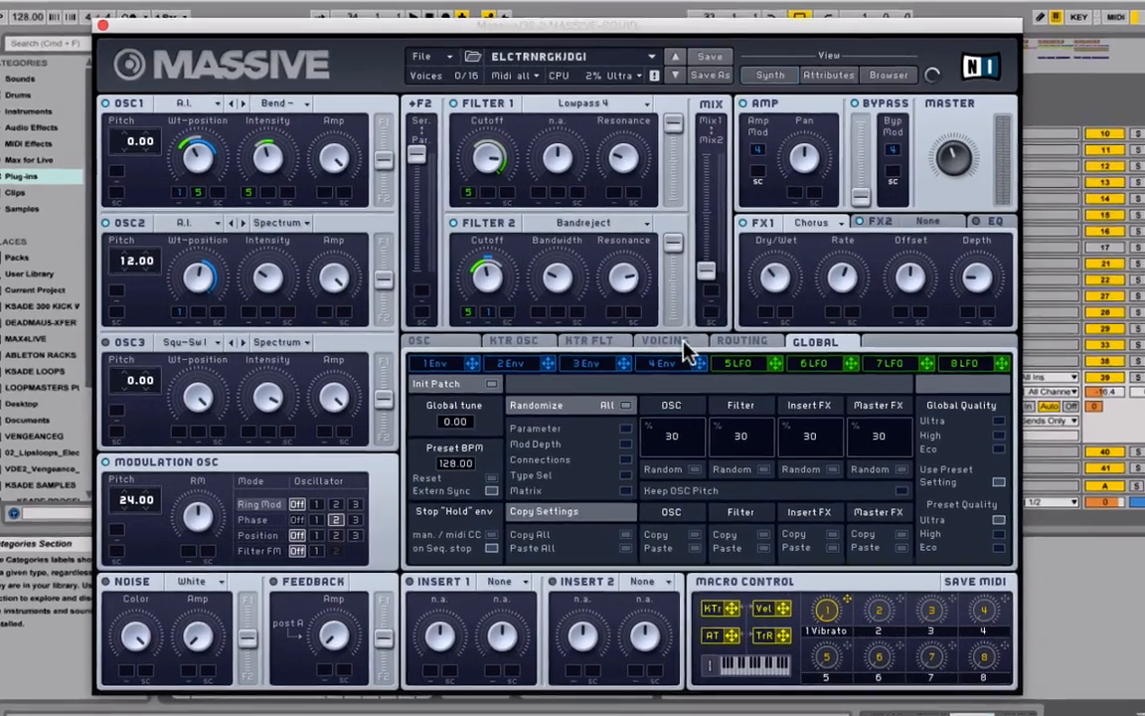
- Examine Massive's voicing settings, including the unisono spread for pitch cutoff and wavetable position
{"action": "left_click", "coordinate": [683, 342]}
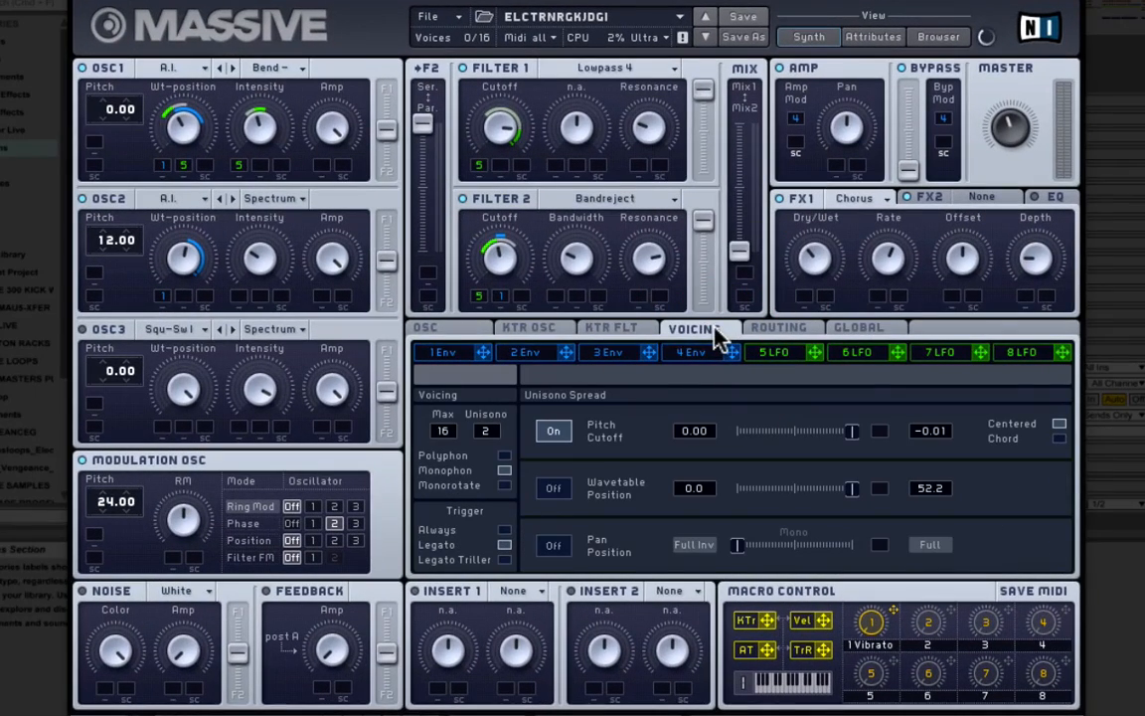
{"action": "left_click", "coordinate": [428, 17]}
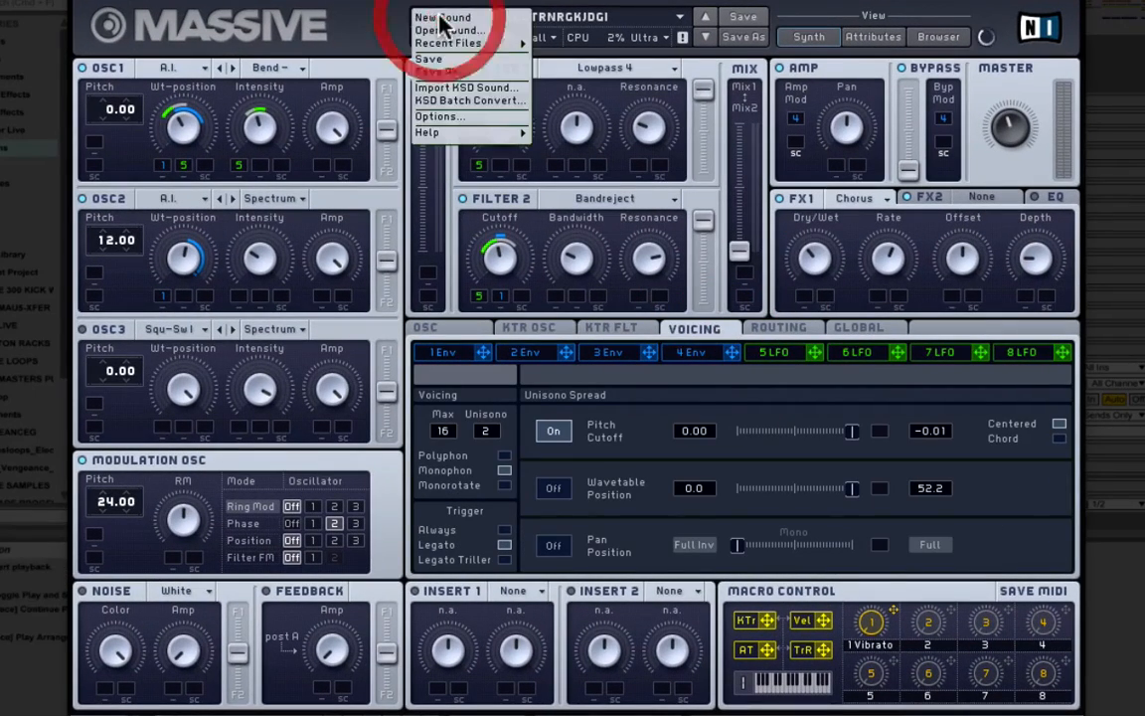
{"action": "left_click", "coordinate": [343, 37]}
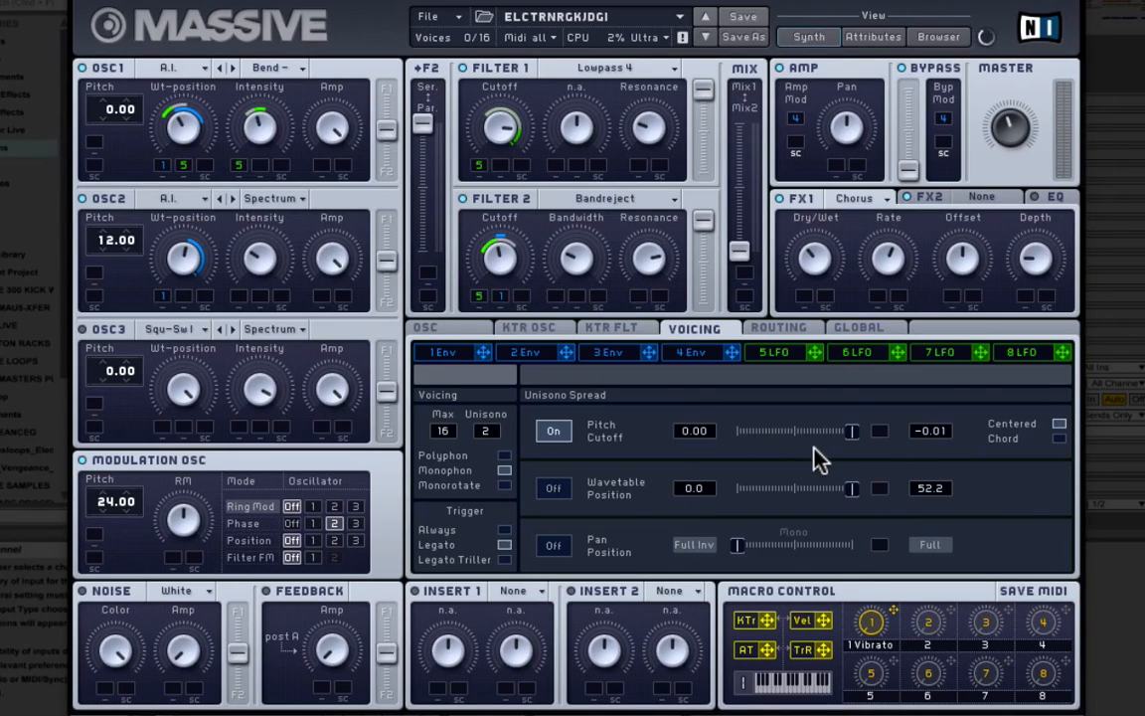
{"action": "left_click", "coordinate": [926, 487]}
- Examine the wavetable and bend mode choices of OSC1 and the pitch and wavetable position of OSC2
{"action": "left_click", "coordinate": [164, 69]}
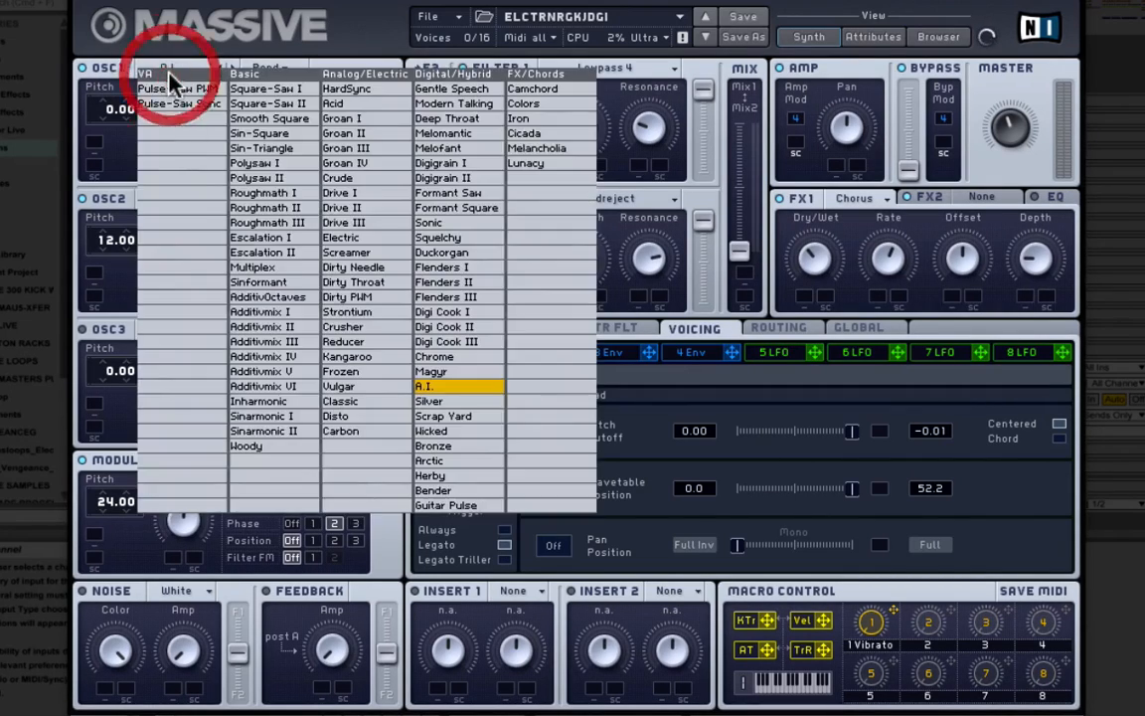
{"action": "left_click", "coordinate": [326, 46]}
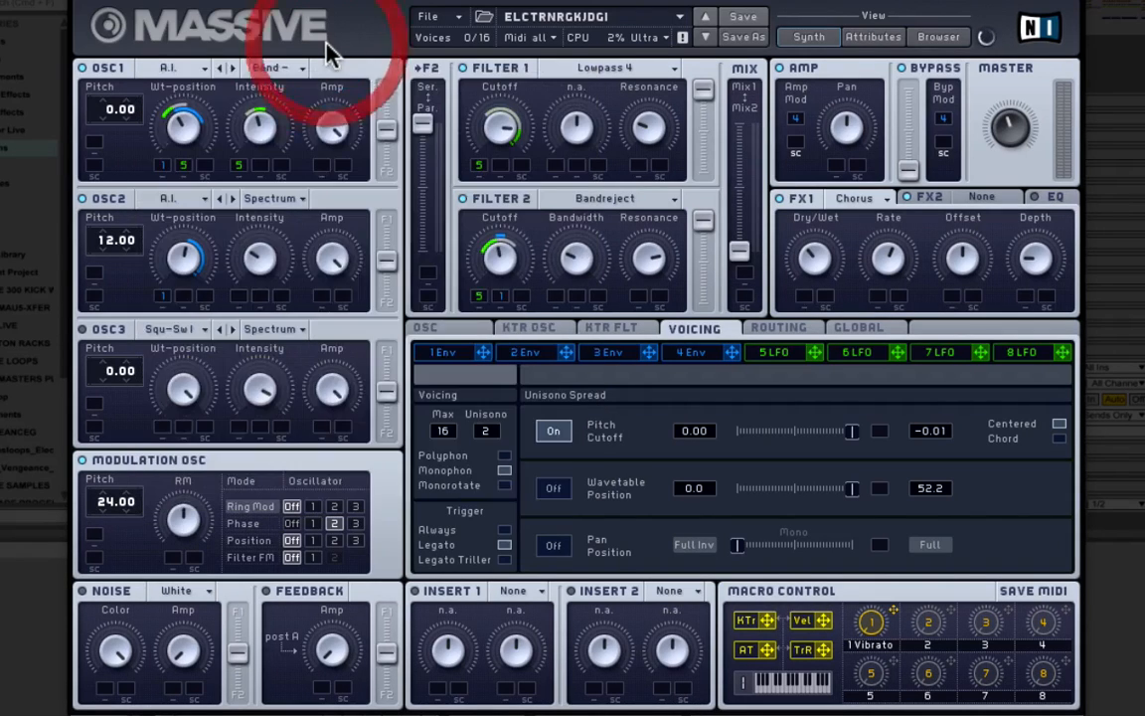
{"action": "left_click", "coordinate": [277, 67]}
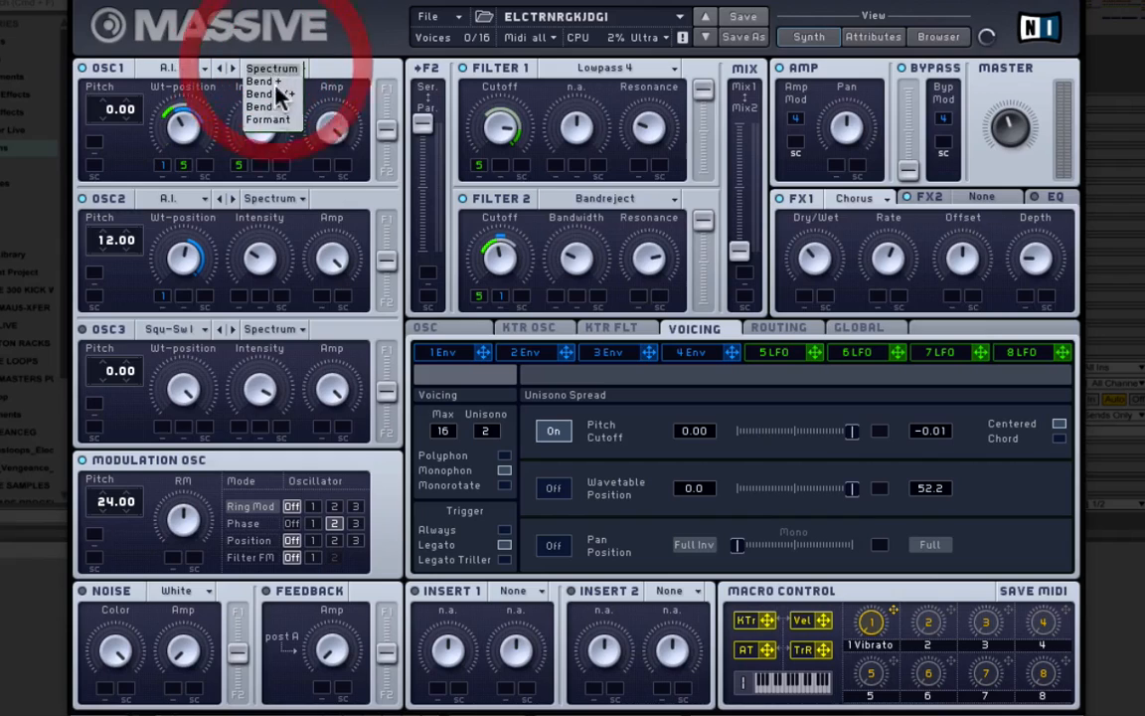
{"action": "left_click", "coordinate": [249, 97]}
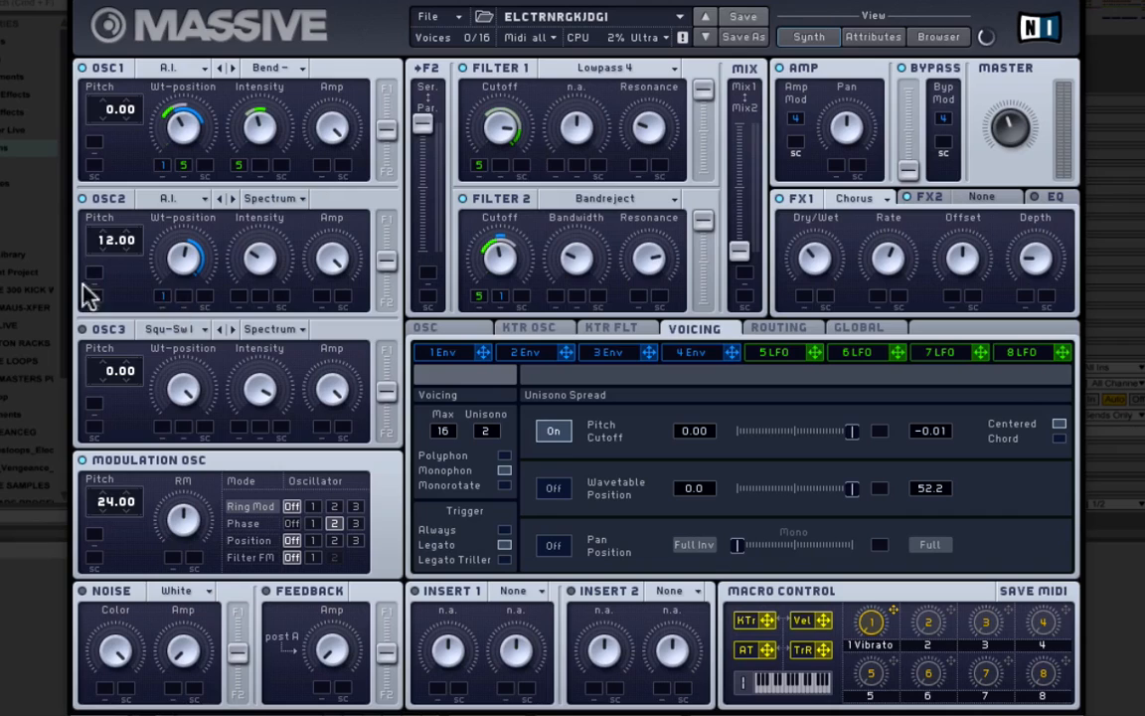
{"action": "mouse_move", "coordinate": [108, 247]}
{"action": "left_mouse_down"}
{"action": "mouse_move", "coordinate": [117, 221]}
{"action": "mouse_move", "coordinate": [112, 241]}
{"action": "mouse_move", "coordinate": [103, 237]}
{"action": "mouse_move", "coordinate": [115, 242]}
{"action": "left_mouse_up"}
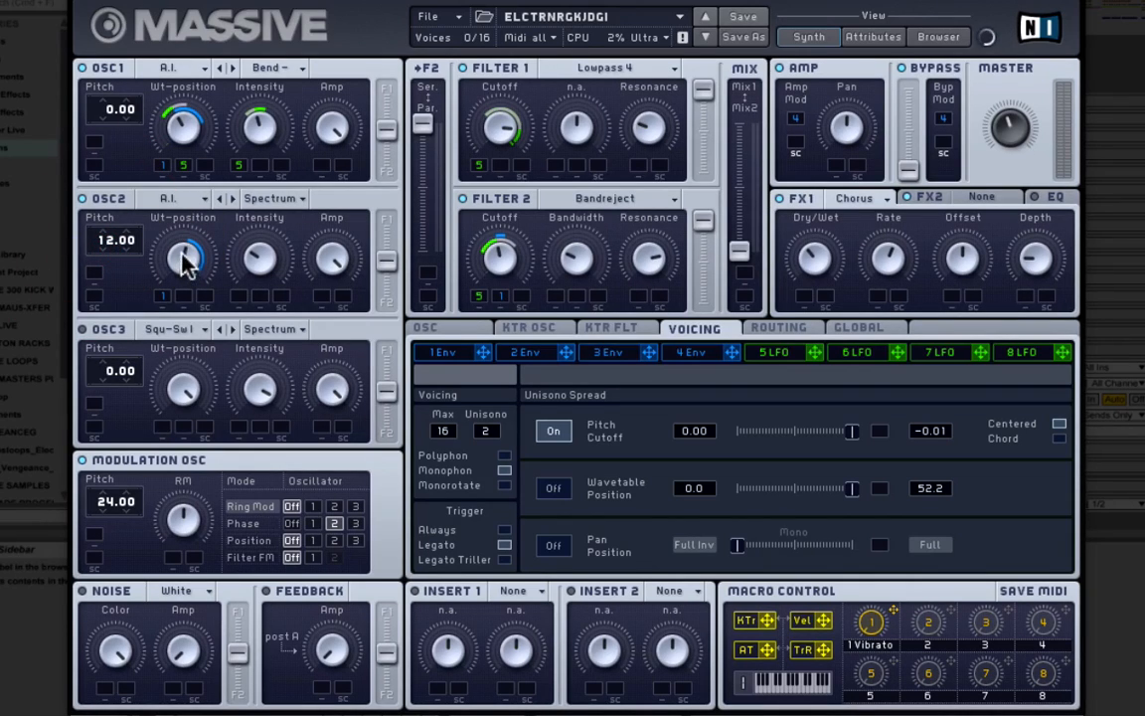
{"action": "left_click_drag", "start_coordinate": [174, 270], "coordinate": [185, 239]}
- Examine the curve and controls of envelope 1 and the settings of LFO 5, leaving the LFO's Sync off
{"action": "left_click", "coordinate": [452, 354]}
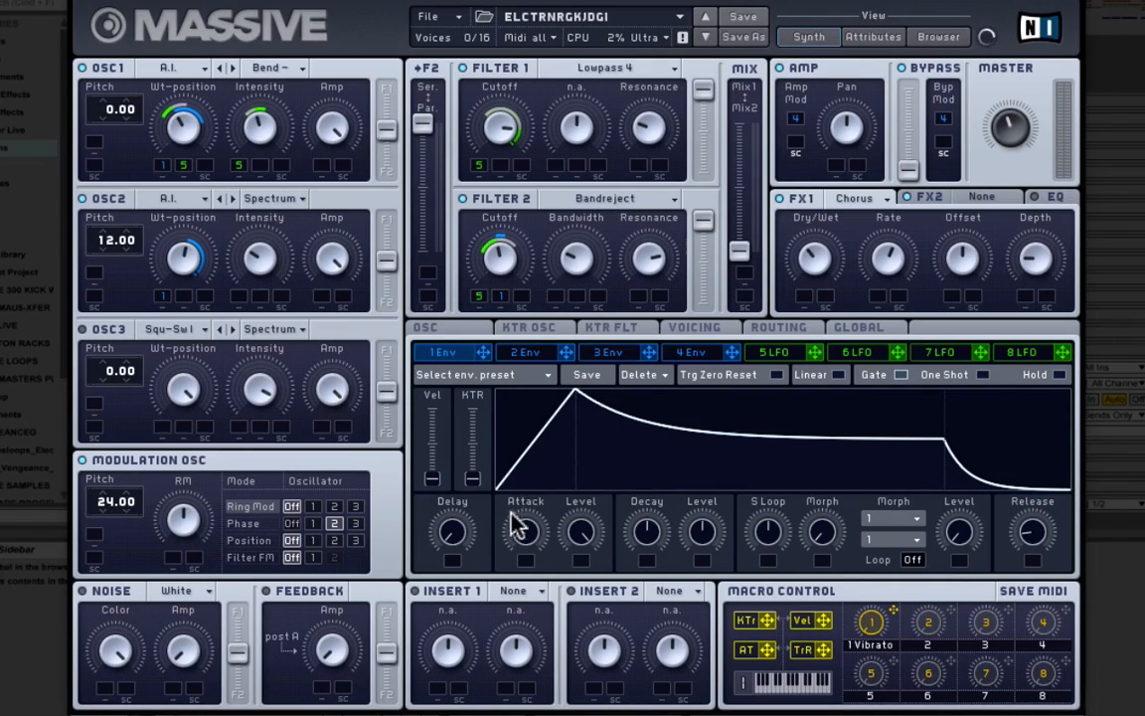
{"action": "left_click", "coordinate": [576, 400]}
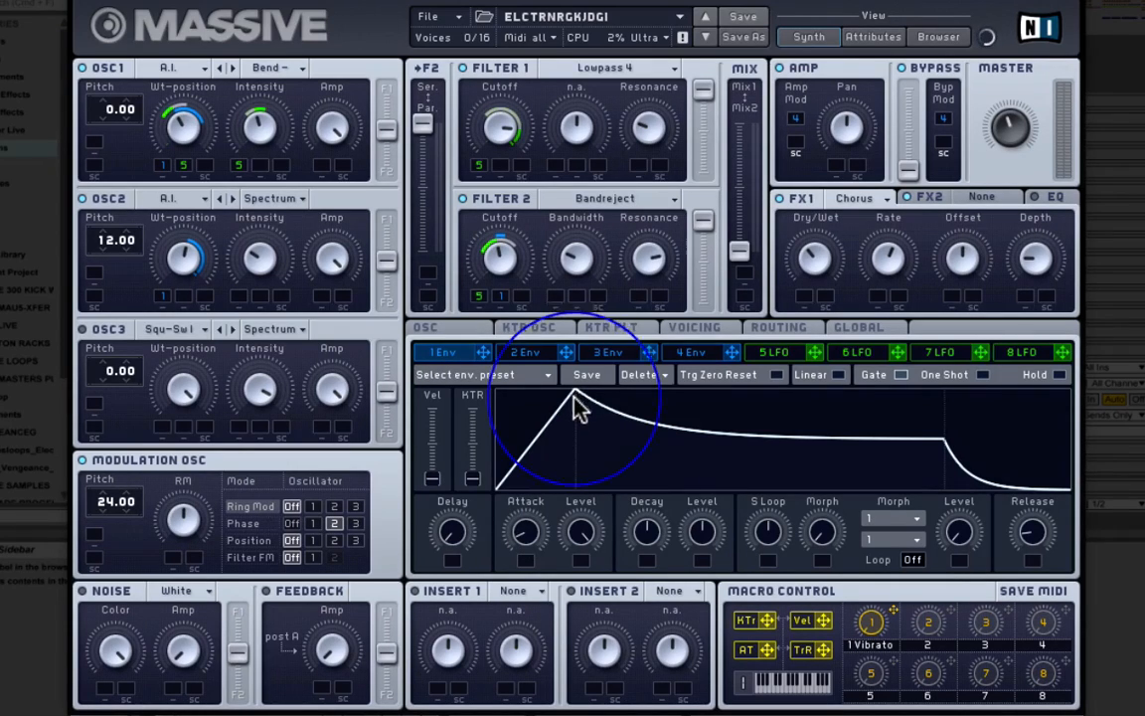
{"action": "mouse_move", "coordinate": [575, 400]}
{"action": "left_mouse_down"}
{"action": "mouse_move", "coordinate": [605, 410]}
{"action": "mouse_move", "coordinate": [580, 390]}
{"action": "mouse_move", "coordinate": [583, 417]}
{"action": "mouse_move", "coordinate": [578, 402]}
{"action": "left_mouse_up"}
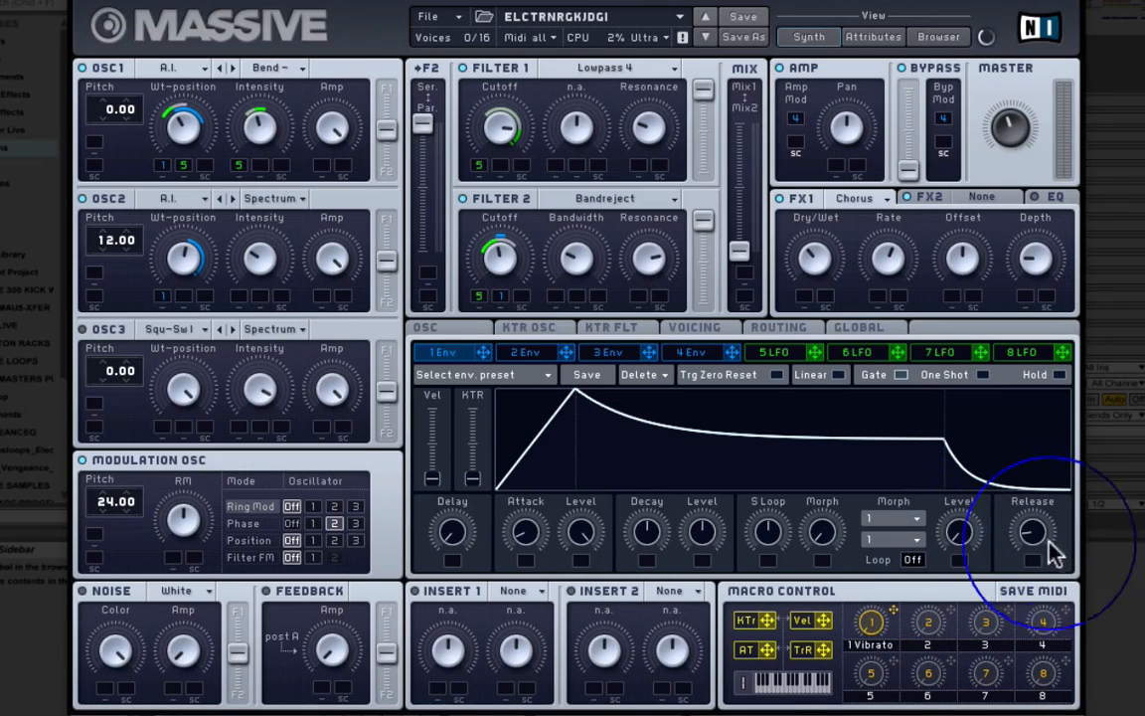
{"action": "left_click", "coordinate": [780, 353]}
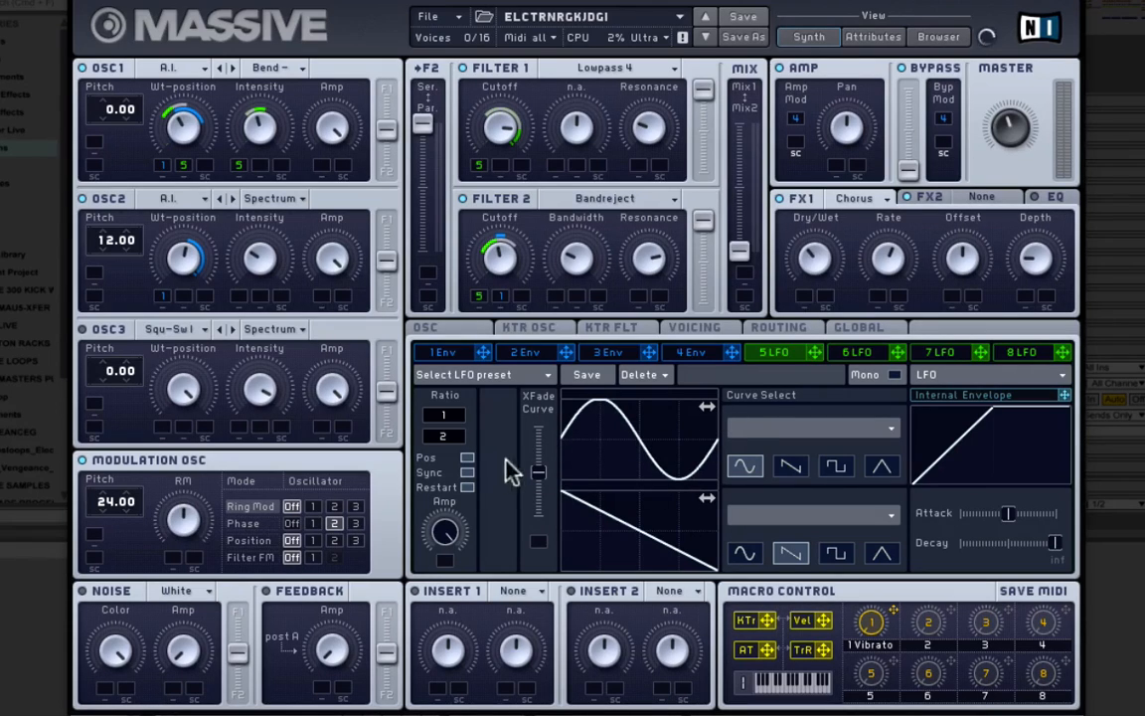
{"action": "left_click", "coordinate": [466, 473]}
{"action": "left_click", "coordinate": [466, 472]}
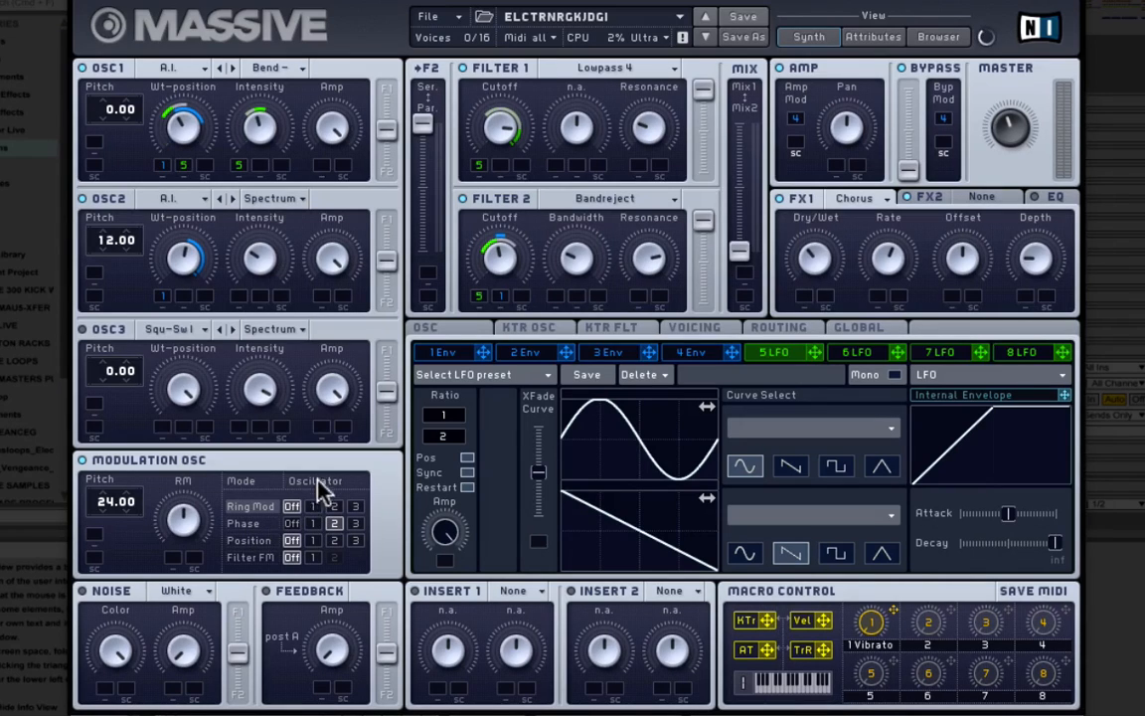
- View the Modulation Osc's Phase amount for oscillator 2 and the Filter 2 types, keeping Bandreject
{"action": "left_click", "coordinate": [335, 523]}
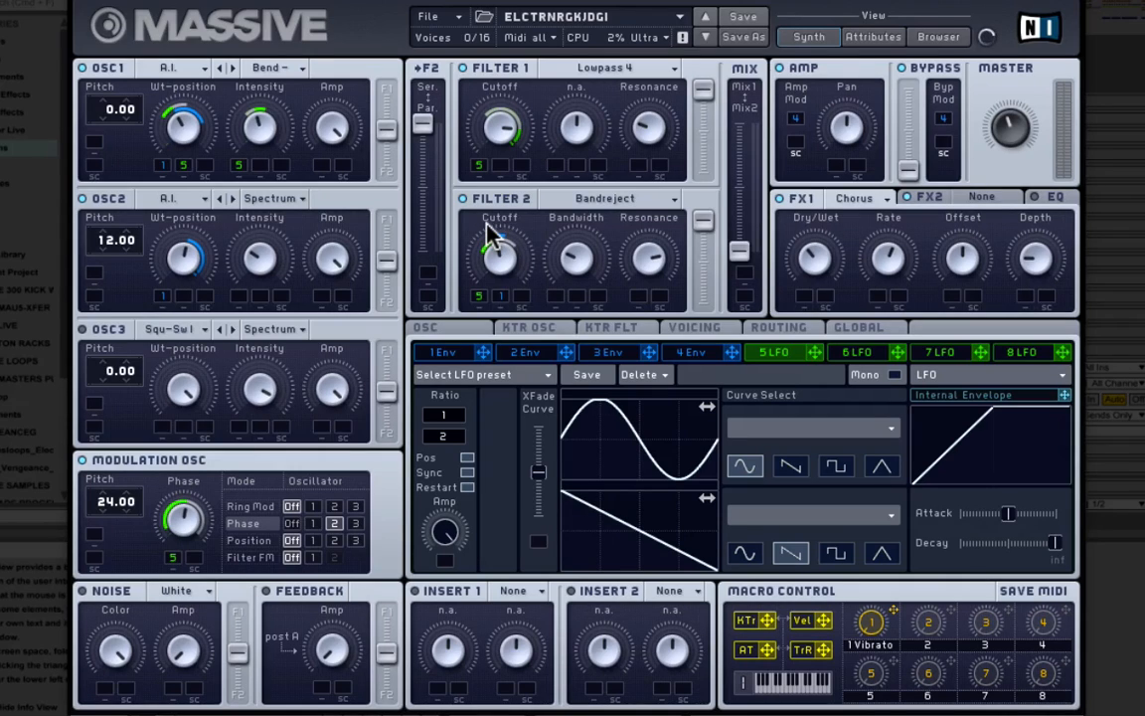
{"action": "left_click", "coordinate": [553, 203]}
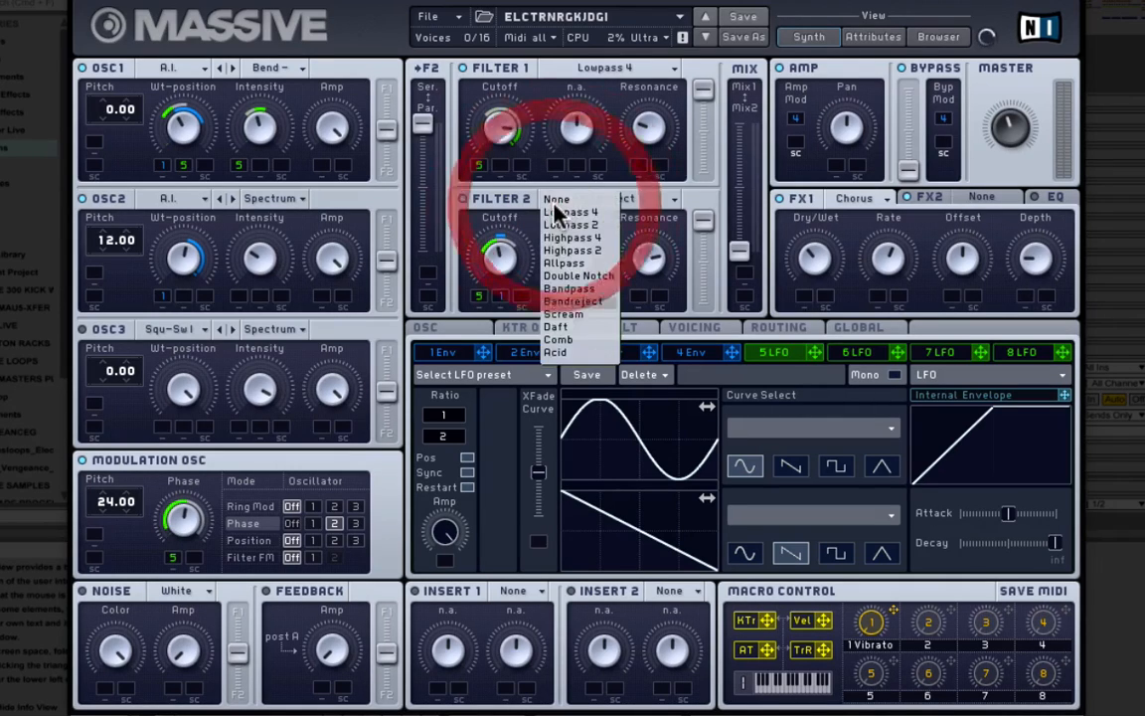
{"action": "left_click", "coordinate": [641, 218]}
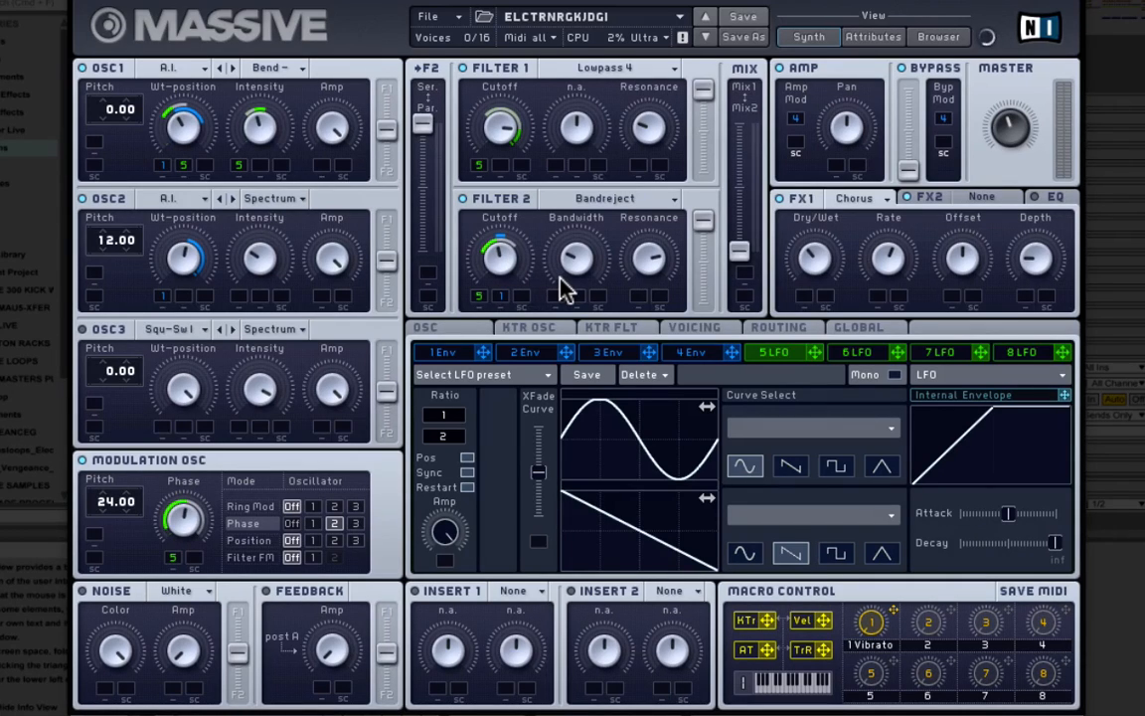
- Compare the sound with Filter 1 and Filter 2 bypassed and active, leaving both filters on
{"action": "left_click", "coordinate": [462, 199]}
{"action": "left_click", "coordinate": [463, 63]}
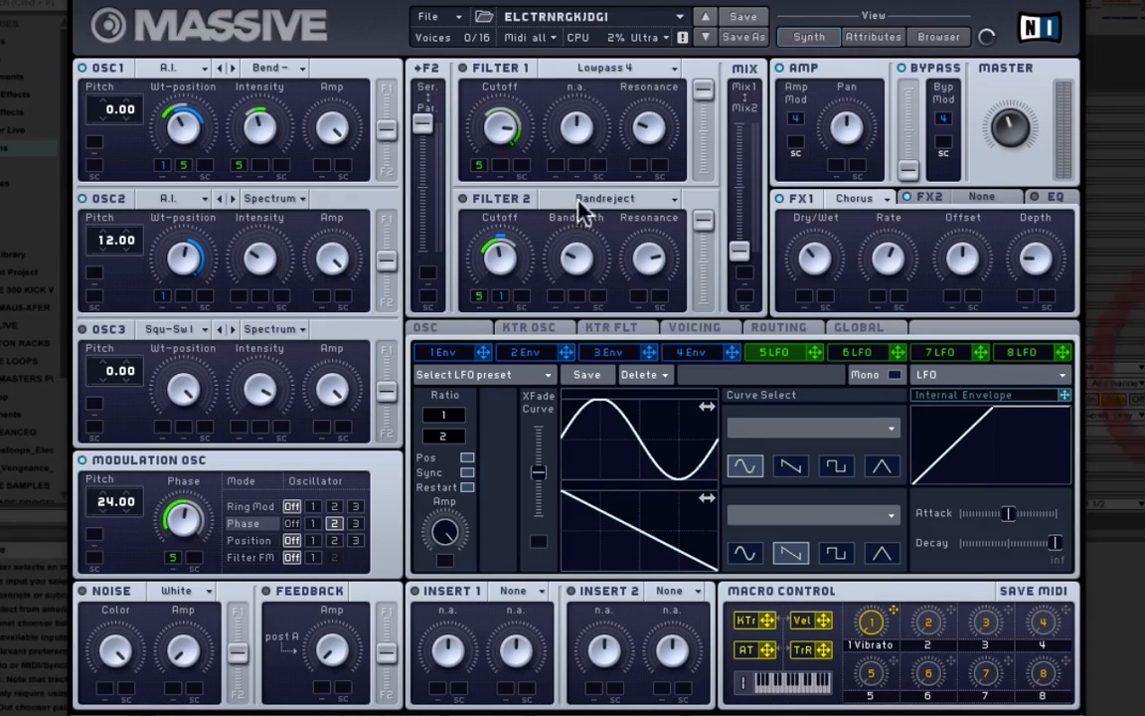
{"action": "left_click", "coordinate": [462, 199]}
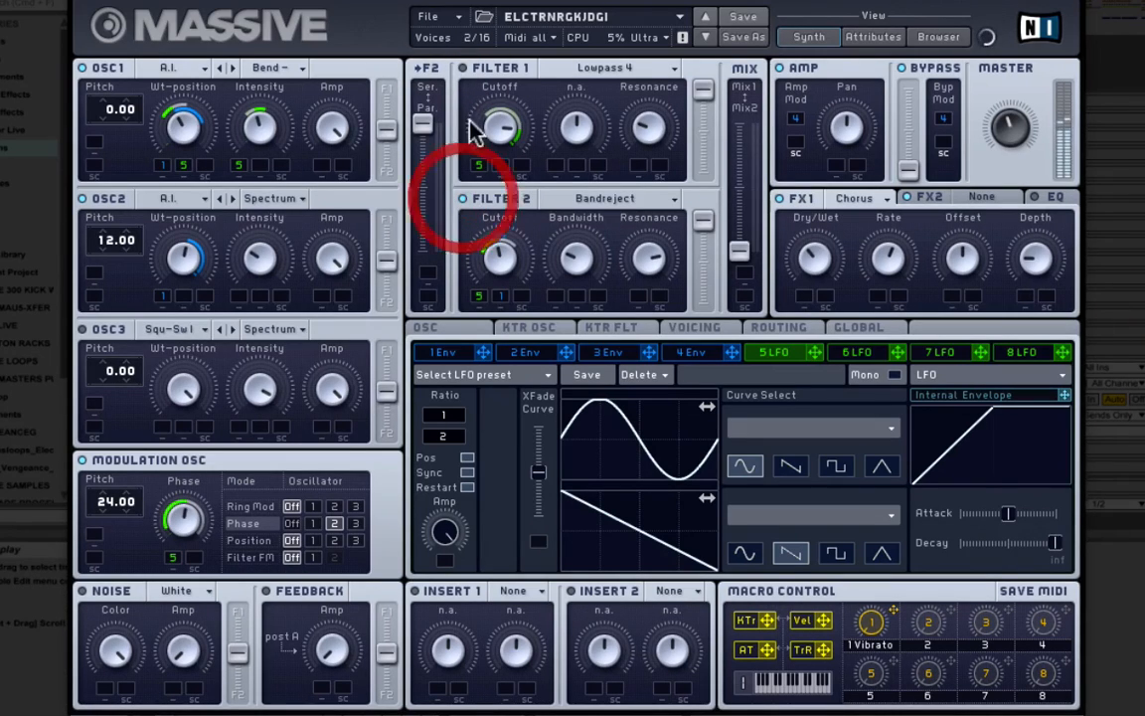
{"action": "left_click", "coordinate": [463, 68]}
{"action": "left_click", "coordinate": [463, 68]}
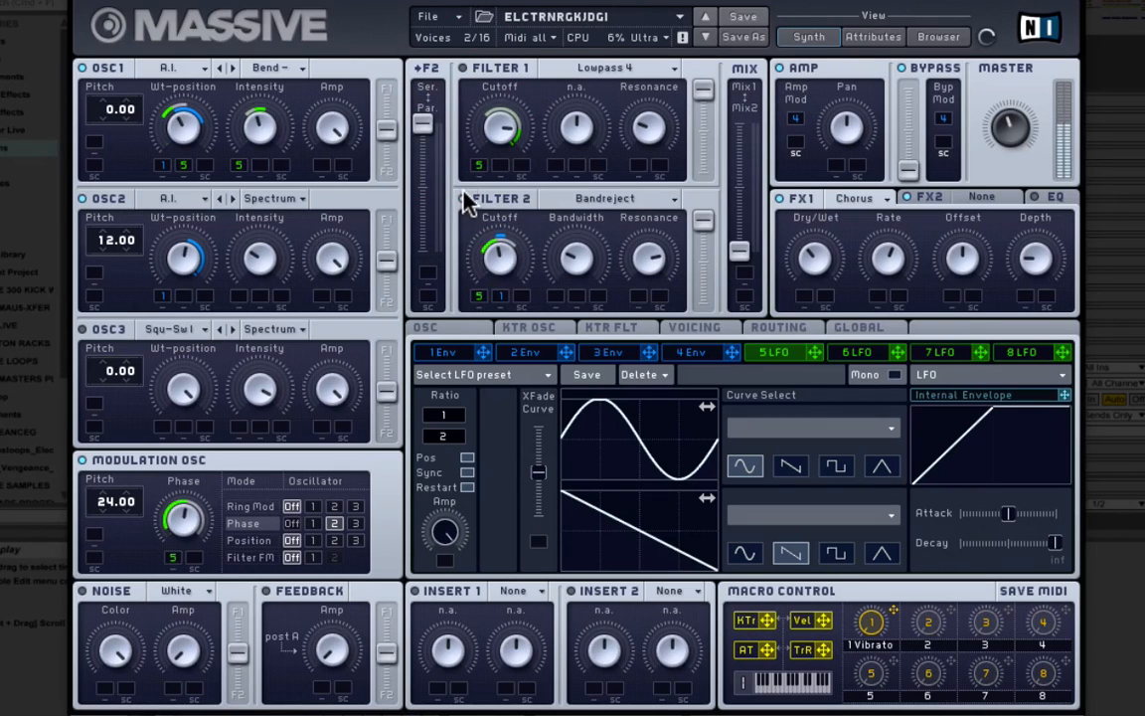
{"action": "left_click", "coordinate": [462, 69]}
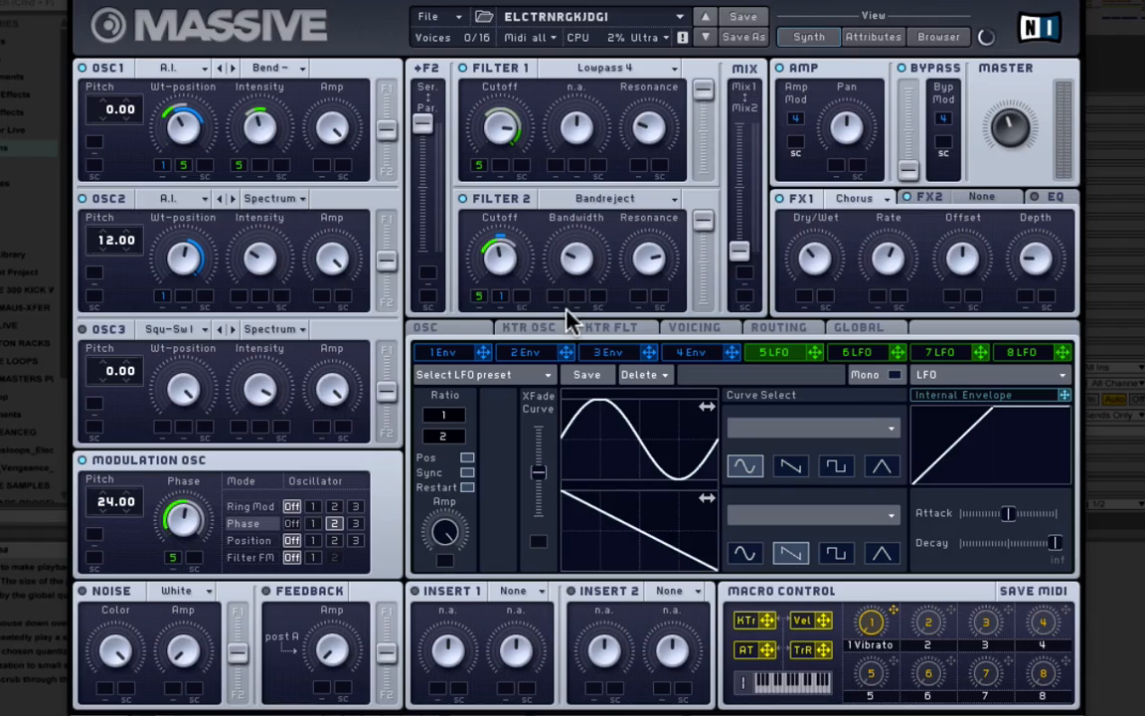
- Compare the oscillator phases with Restart via Gate on and off, leaving the option off
{"action": "left_click", "coordinate": [429, 332]}
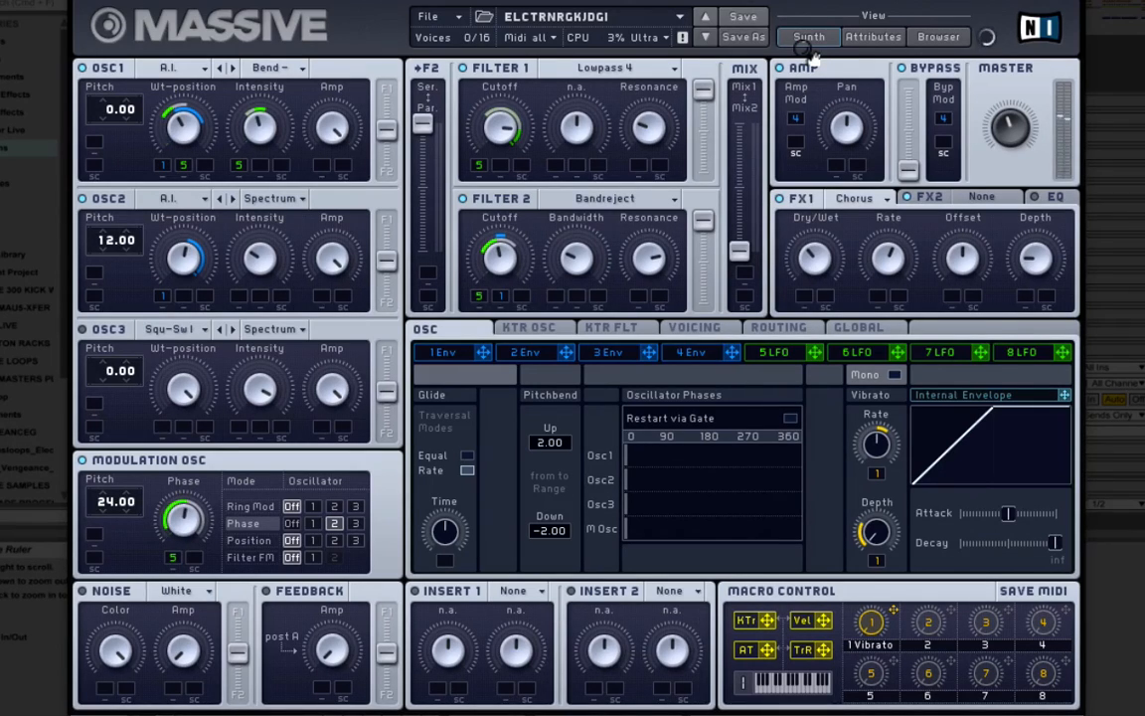
{"action": "left_click", "coordinate": [788, 418]}
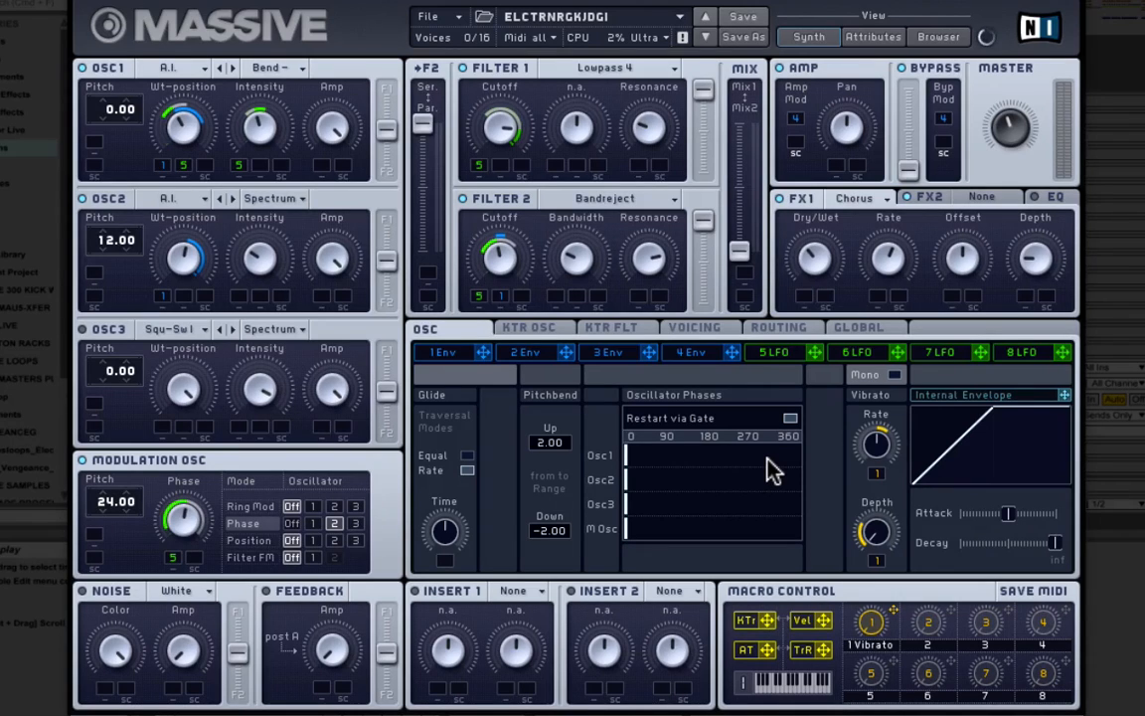
{"action": "left_click", "coordinate": [787, 421]}
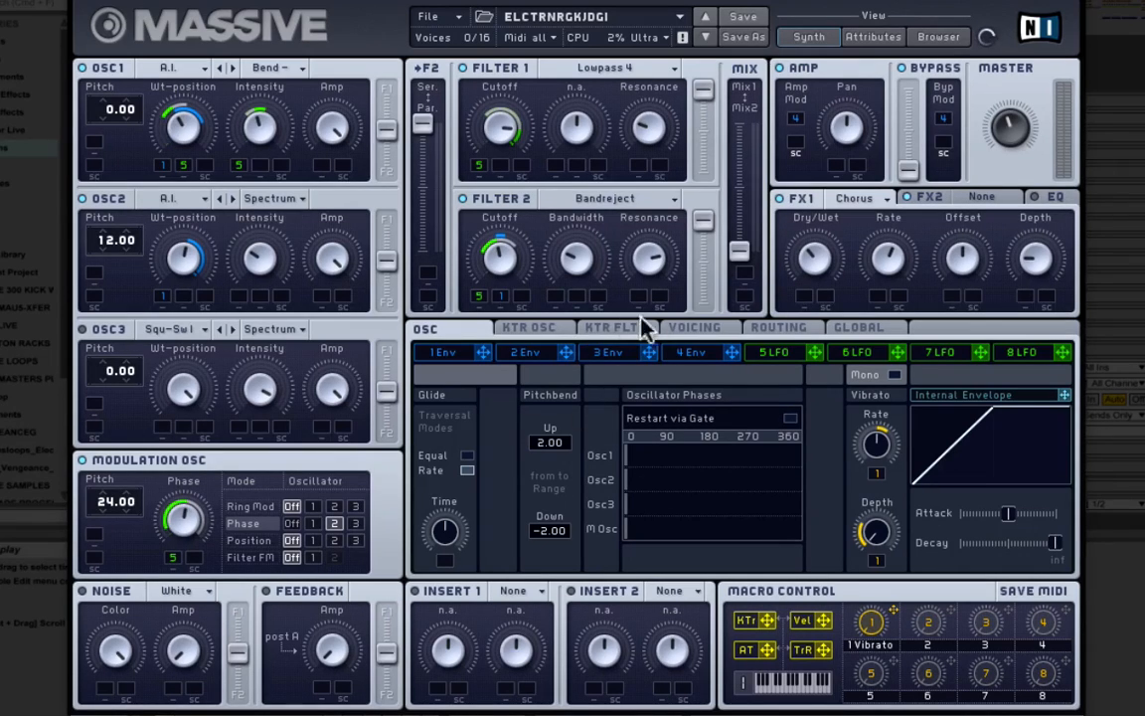
- Examine the signal routing, envelope 4 and the FX1 effect types, keeping FX1 on Chorus
{"action": "left_click", "coordinate": [782, 329]}
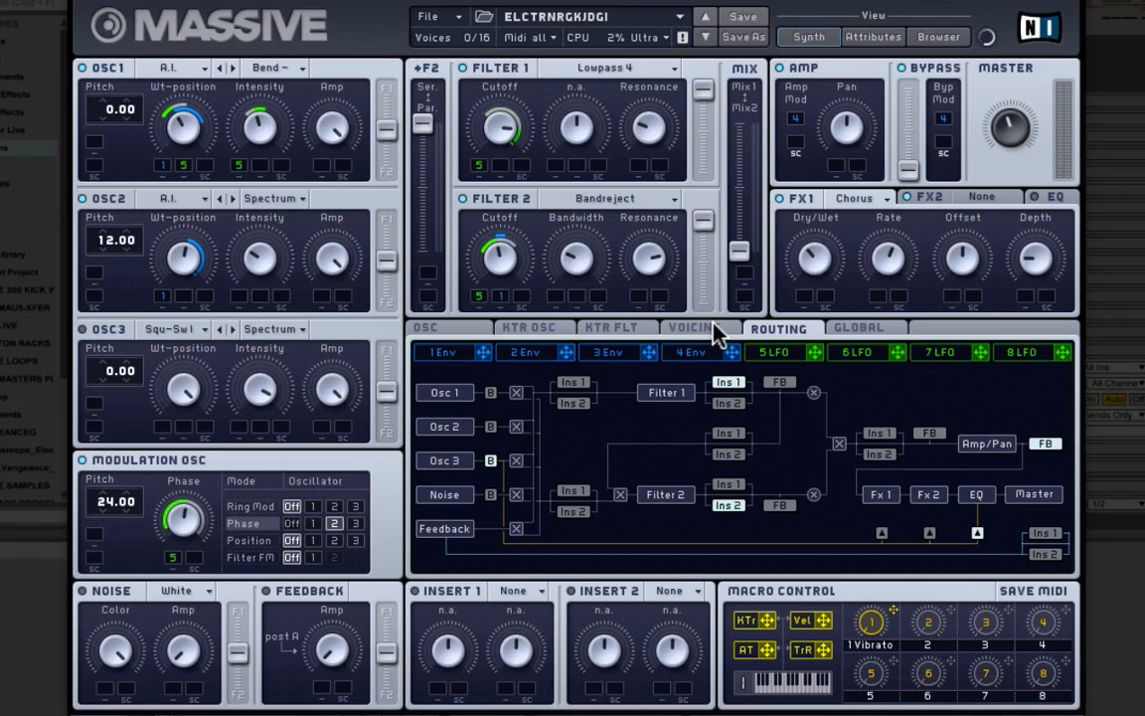
{"action": "left_click", "coordinate": [698, 353]}
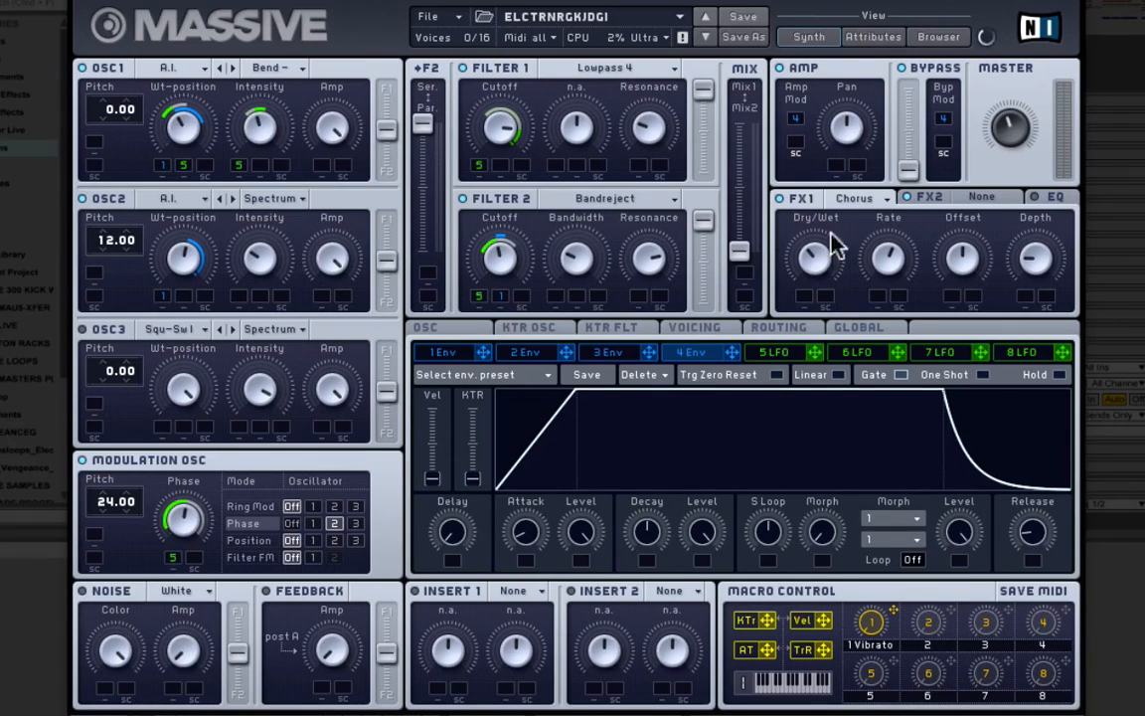
{"action": "left_click", "coordinate": [839, 206]}
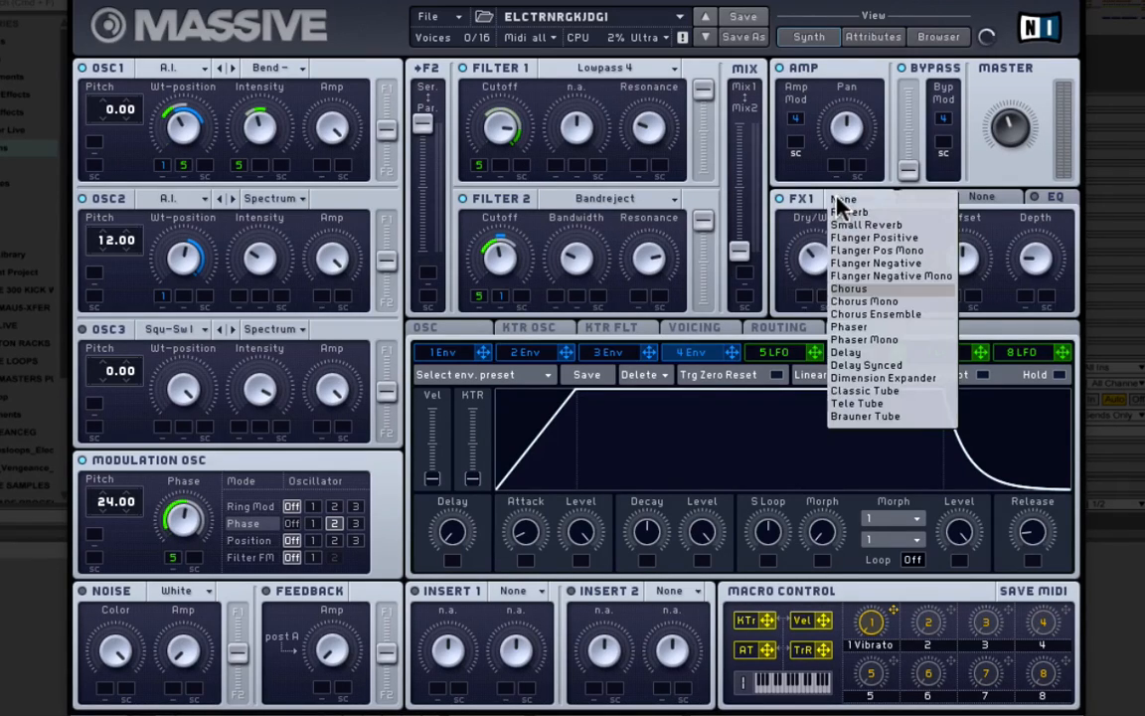
{"action": "left_click", "coordinate": [801, 205]}
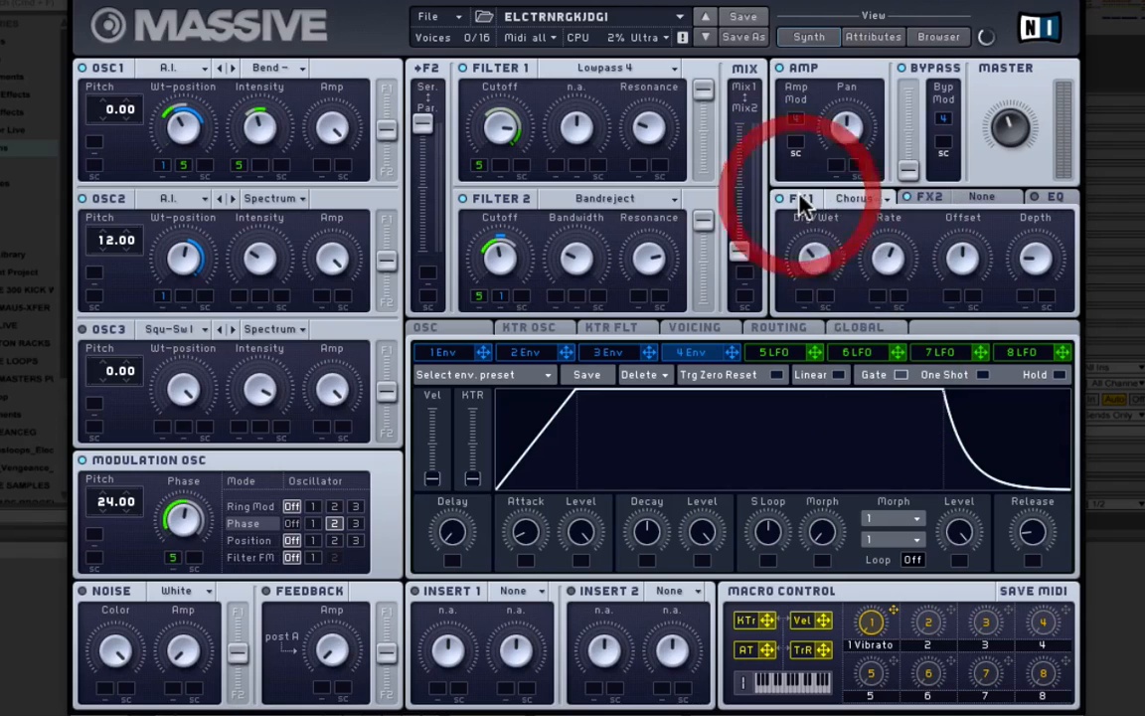
{"action": "left_click", "coordinate": [856, 198]}
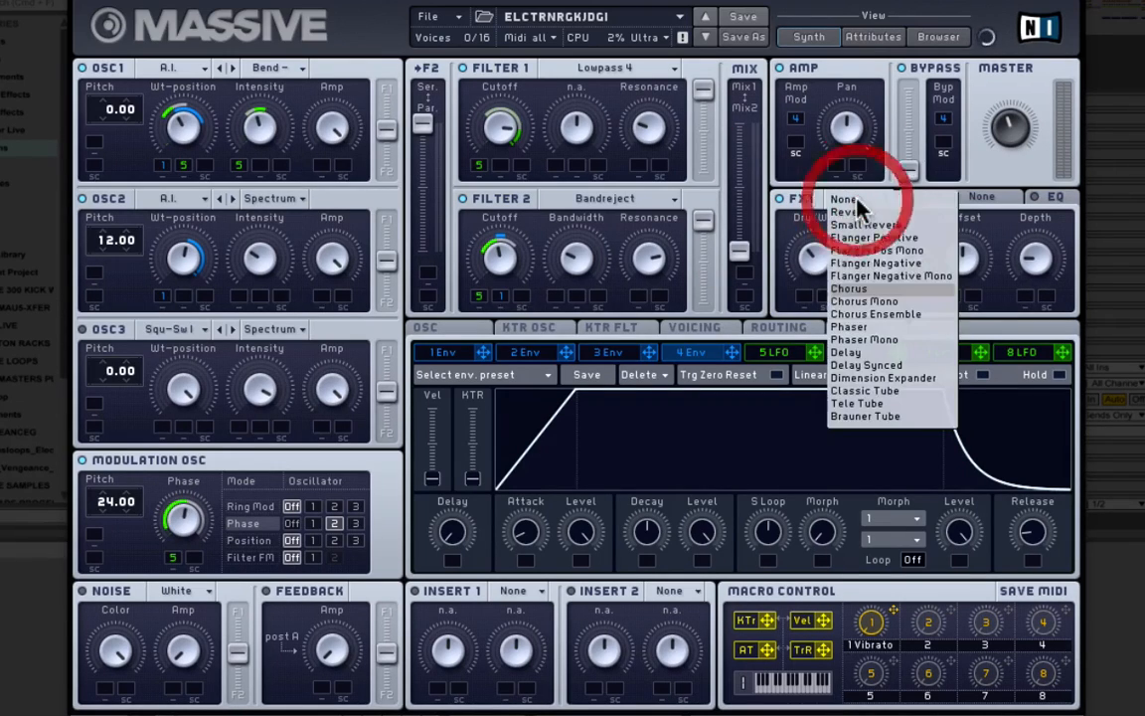
{"action": "left_click", "coordinate": [804, 220]}
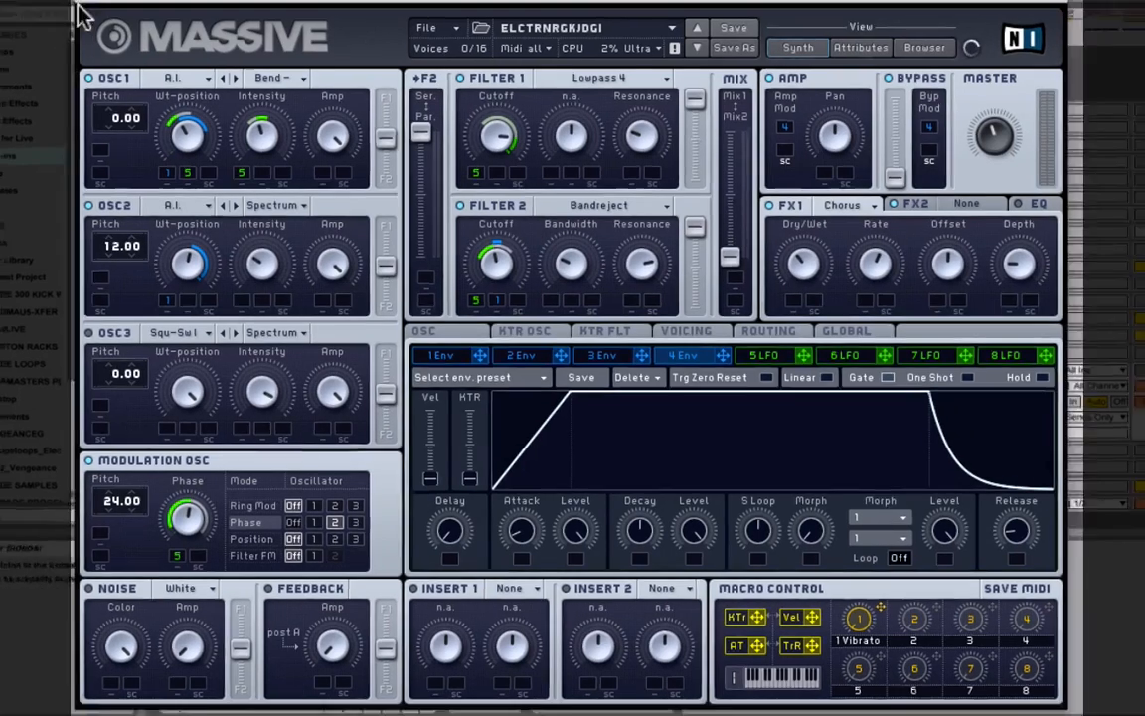
- Close track 39's Massive window, check the Massive instance on track 38, and close that window too
{"action": "left_click", "coordinate": [80, 11]}
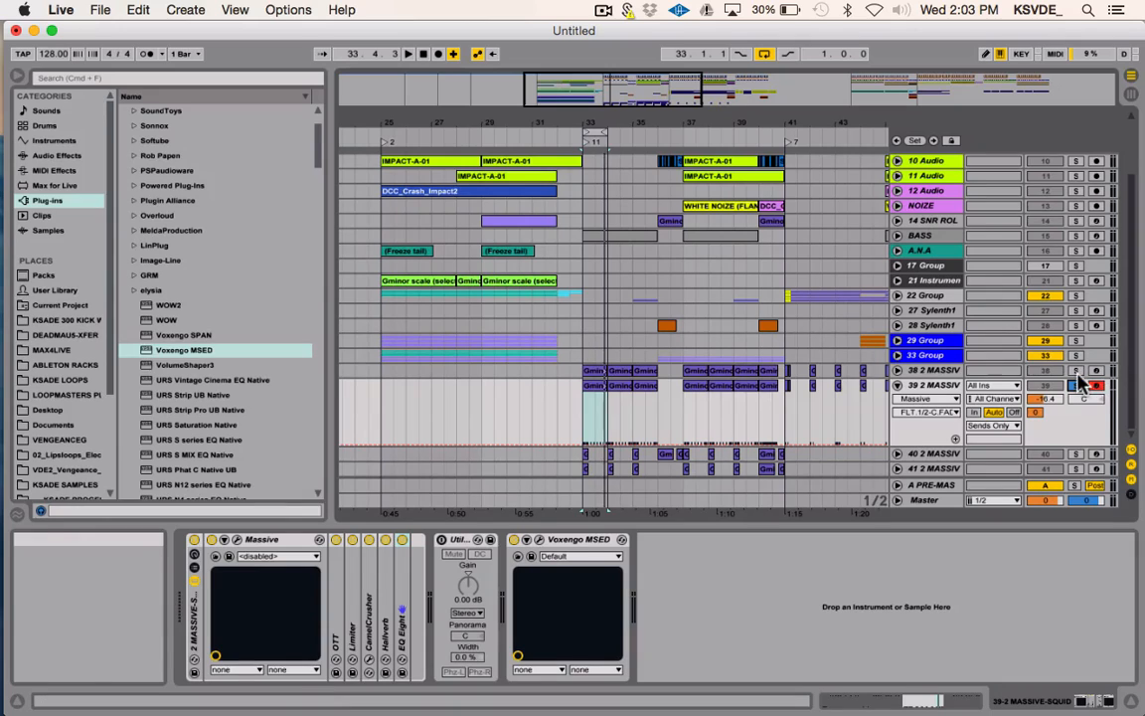
{"action": "left_click", "coordinate": [932, 370]}
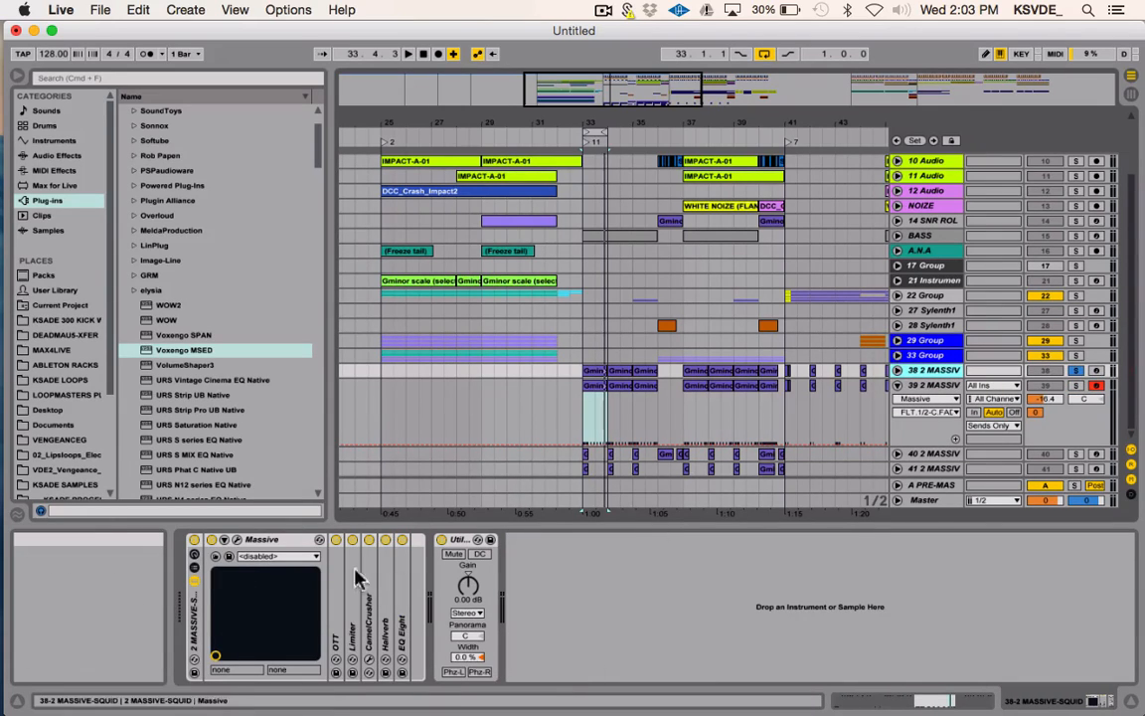
{"action": "left_click", "coordinate": [237, 538]}
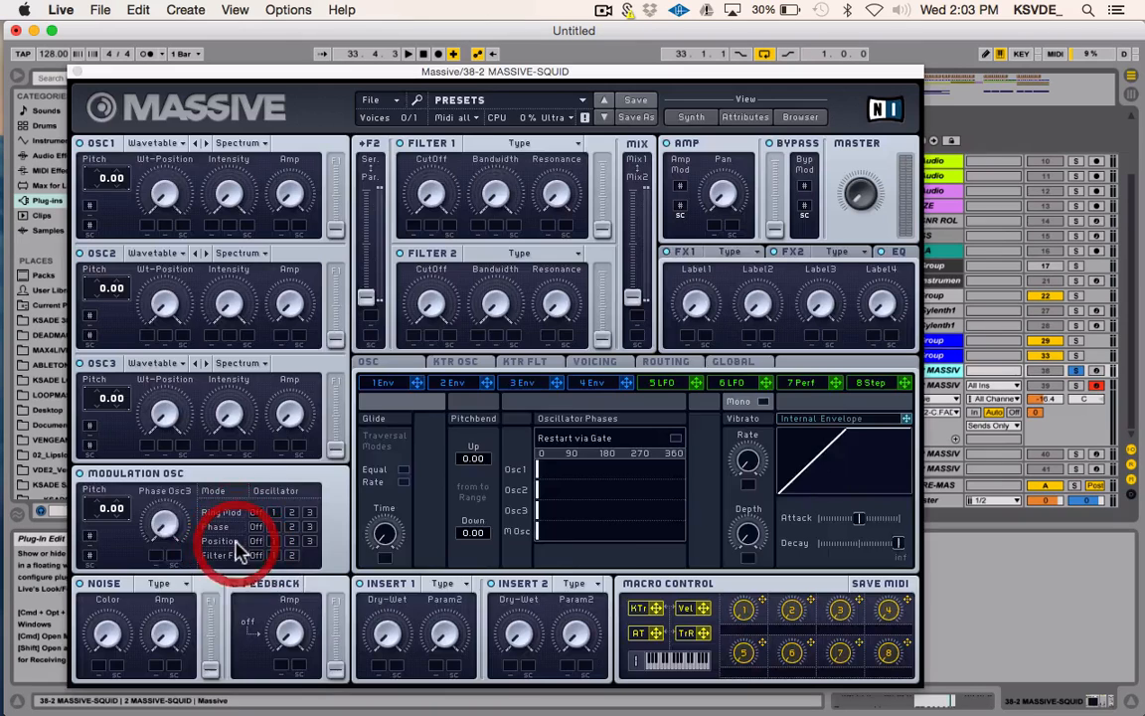
{"action": "left_click", "coordinate": [76, 72]}
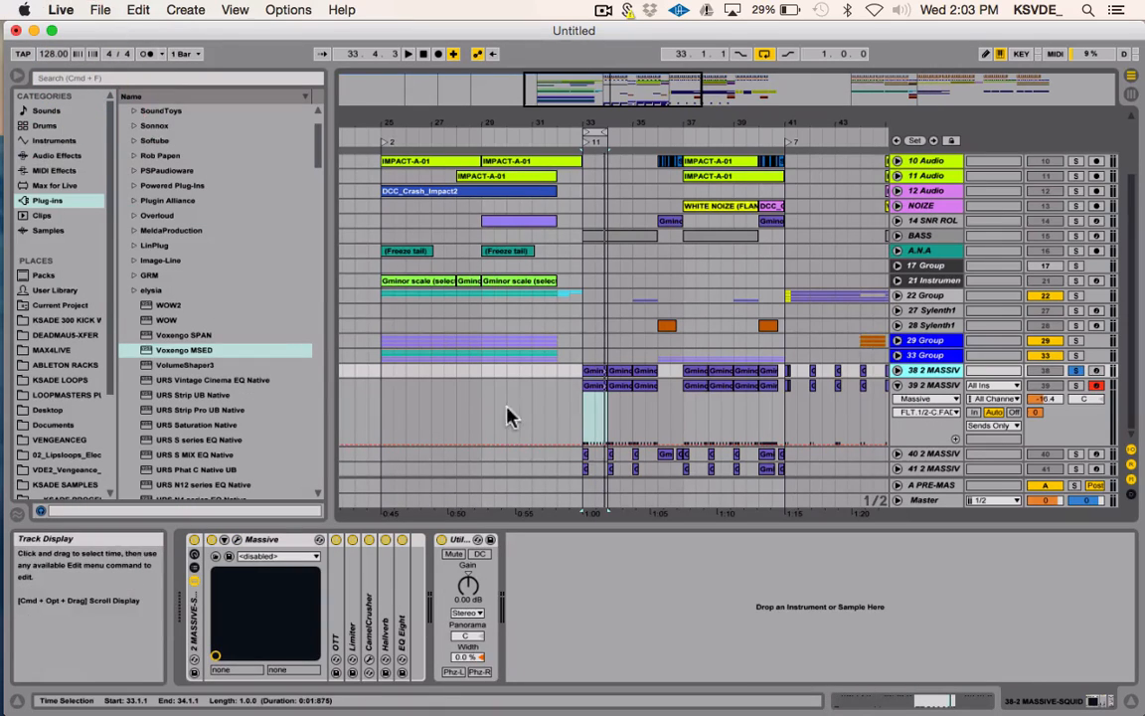
- Play bar 33 with track 39 soloed instead of track 38, and turn the solo off to hear all tracks
{"action": "left_click", "coordinate": [589, 370]}
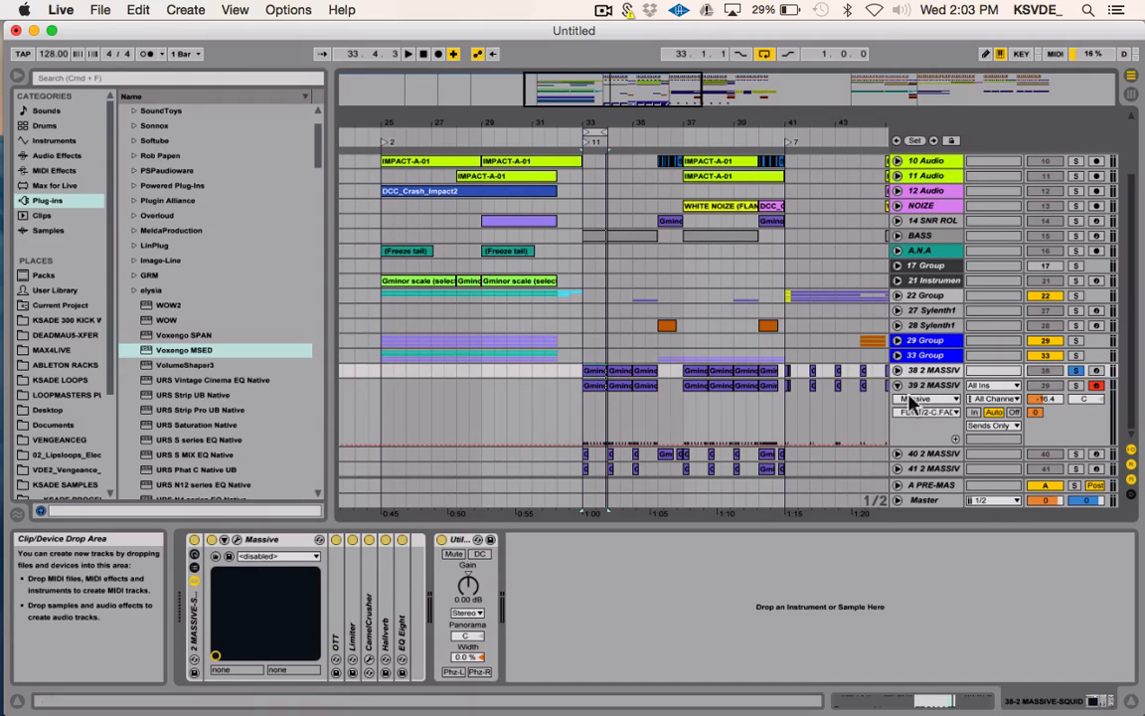
{"action": "left_click", "coordinate": [1076, 386]}
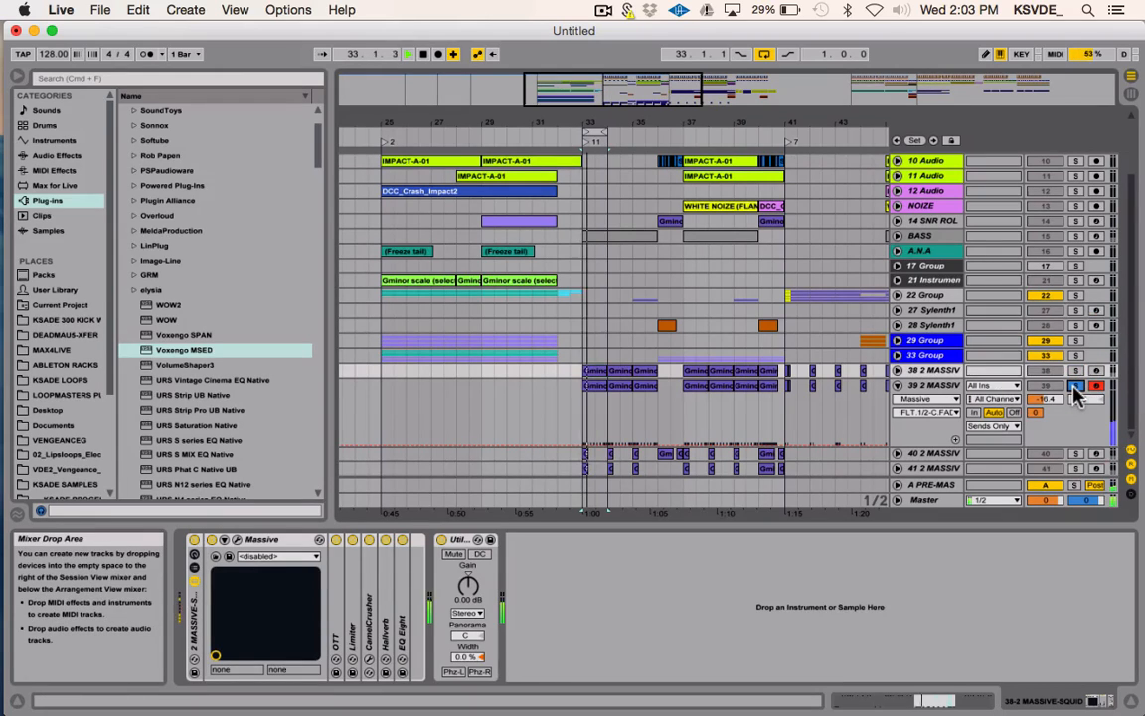
{"action": "left_click", "coordinate": [1076, 388]}
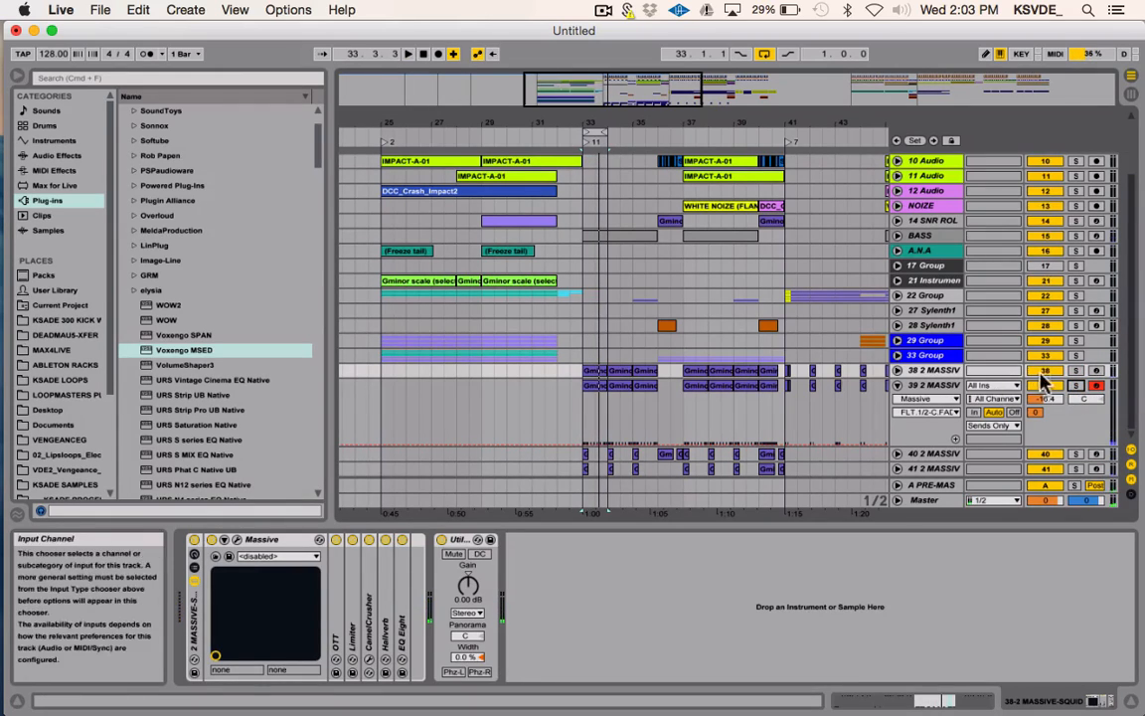